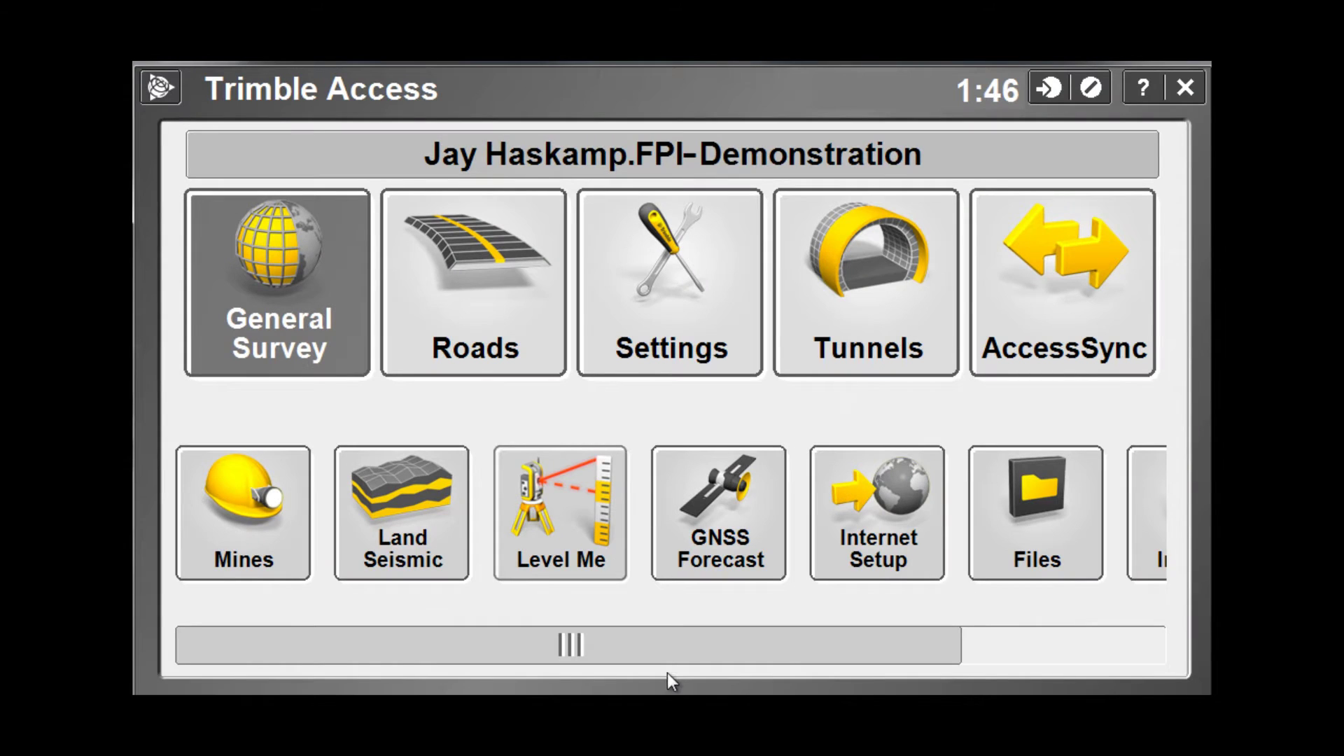
From General Survey's Jobs menu, start a new job named 'example'
left_click(324, 327)
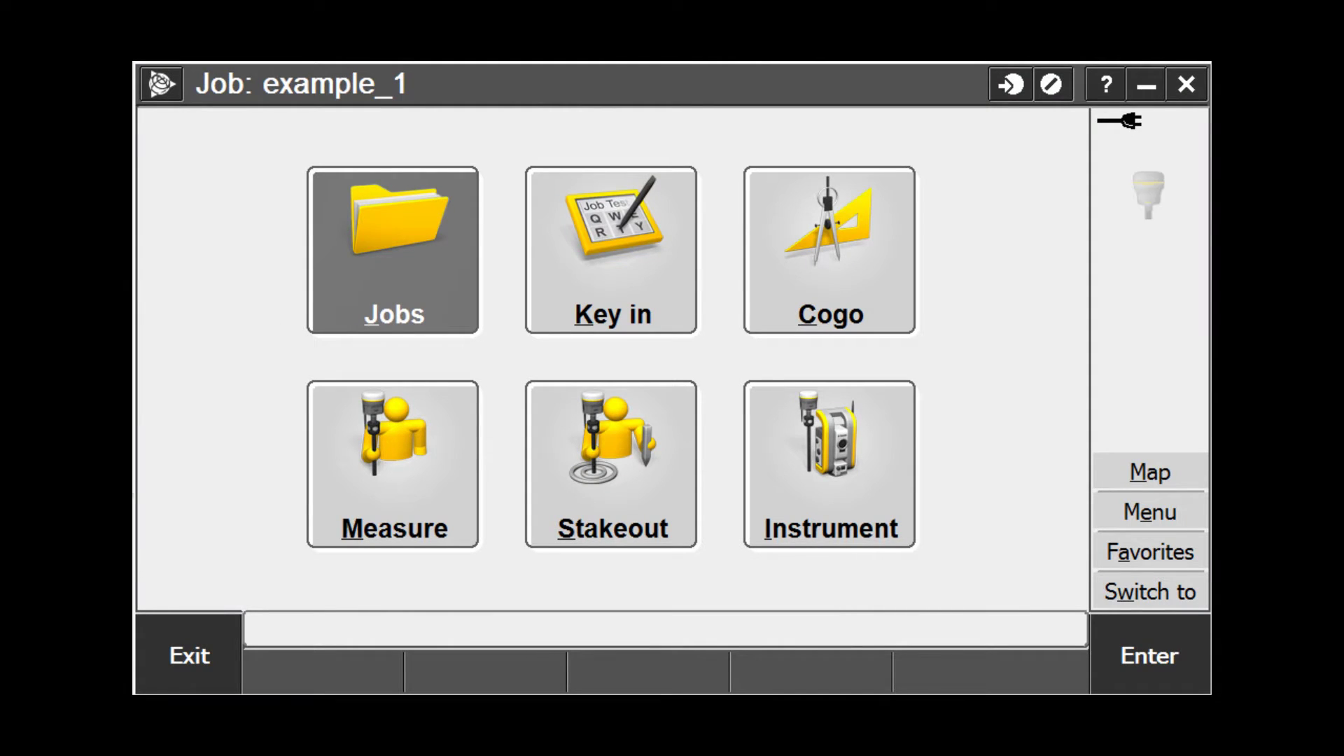
left_click(379, 308)
left_click(317, 148)
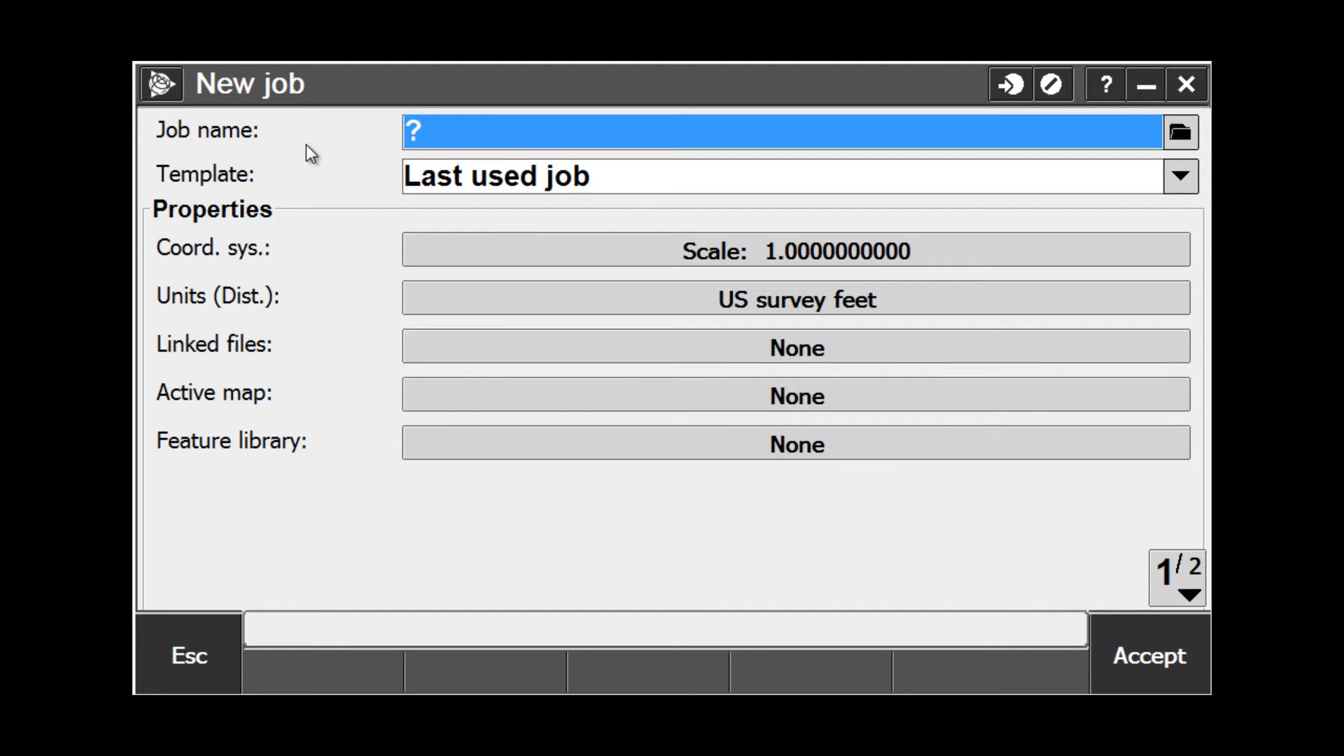
type("example")
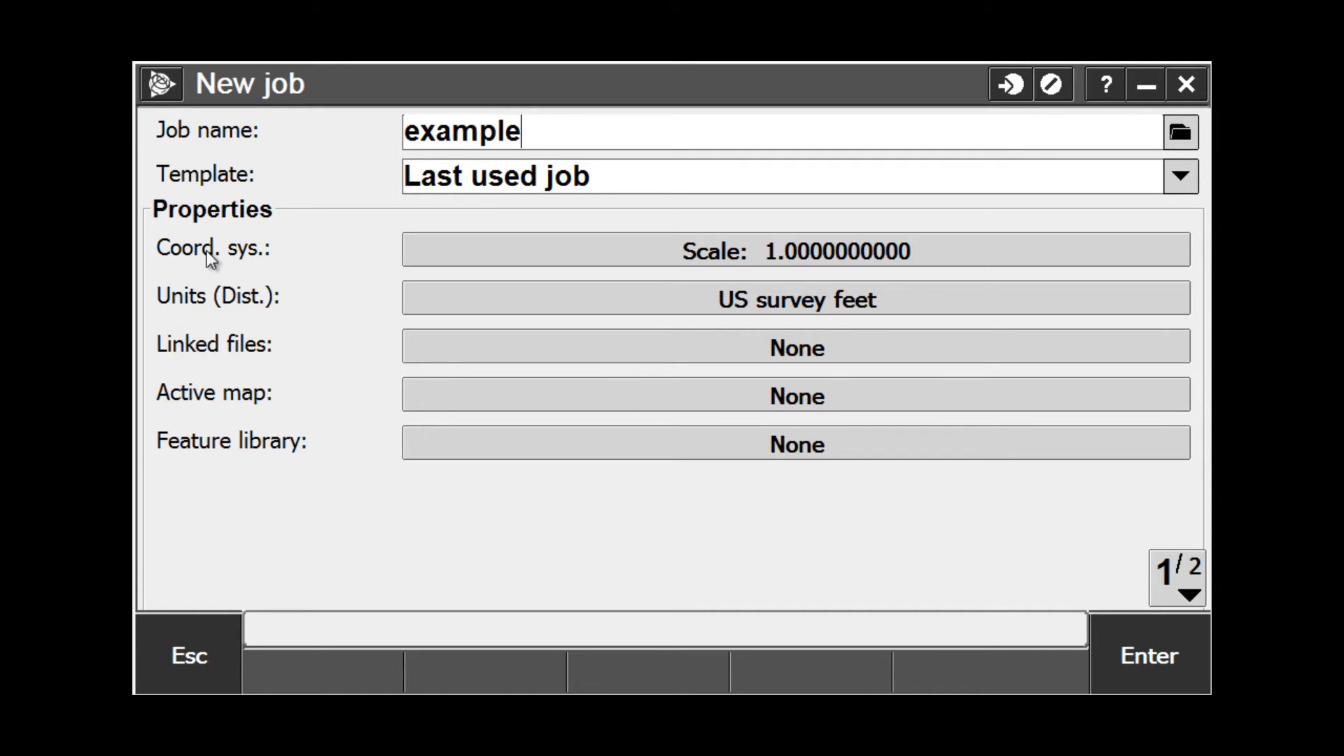
Open the coordinate system settings for the new job
left_click(483, 251)
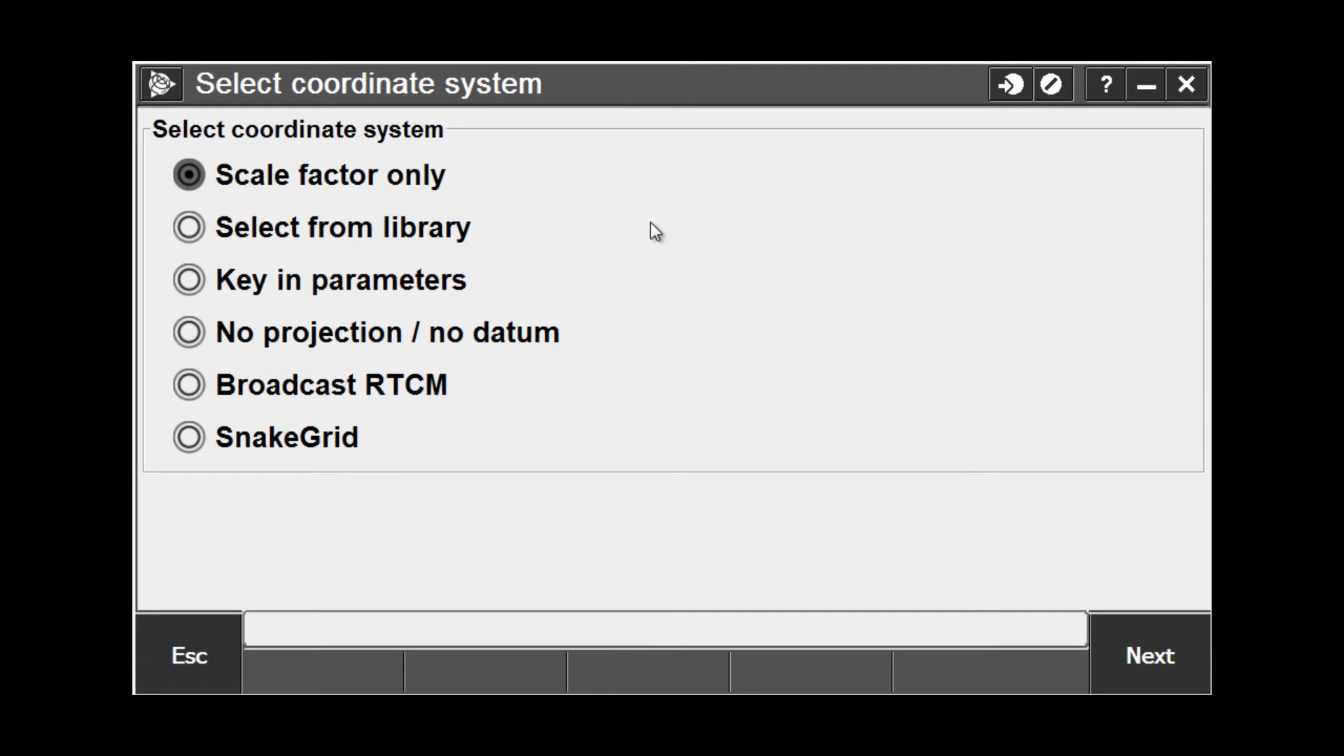
Select US State Plane 1983 from the library with zone Minnesota Central 2202
double_click(407, 222)
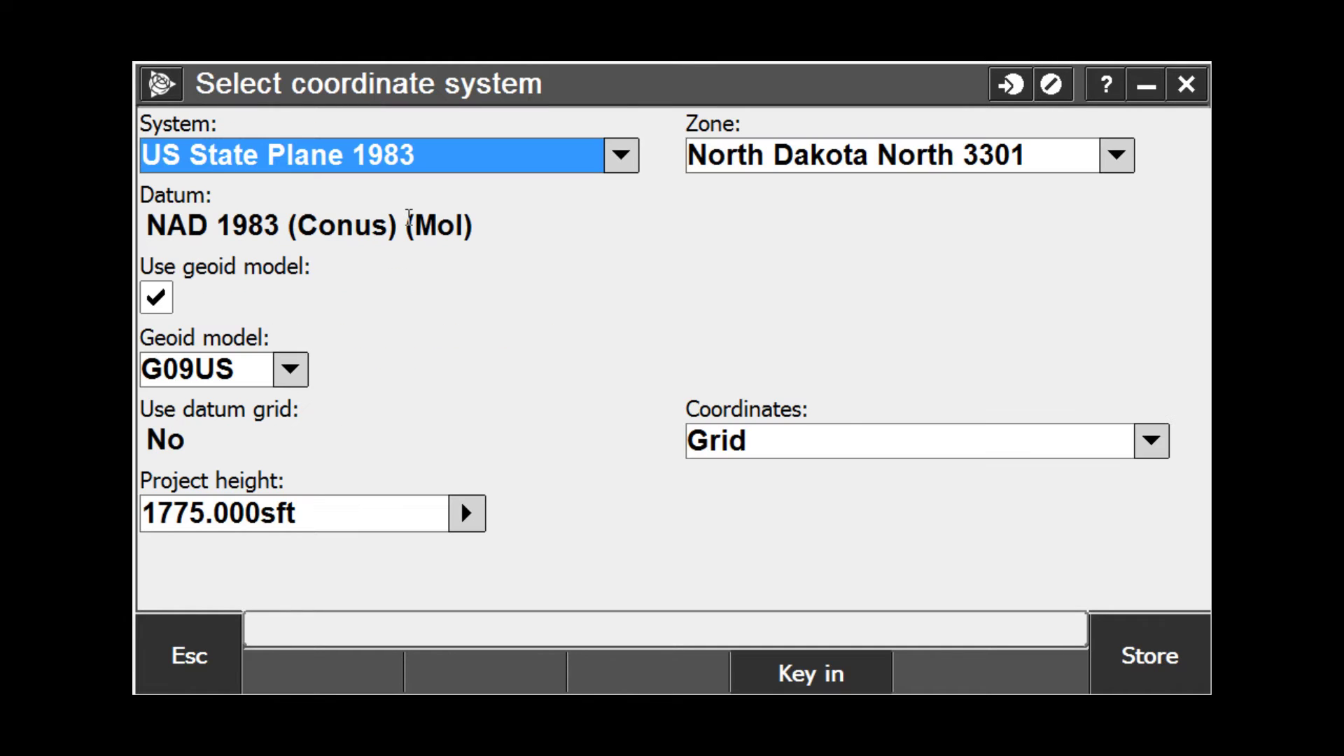
left_click(622, 156)
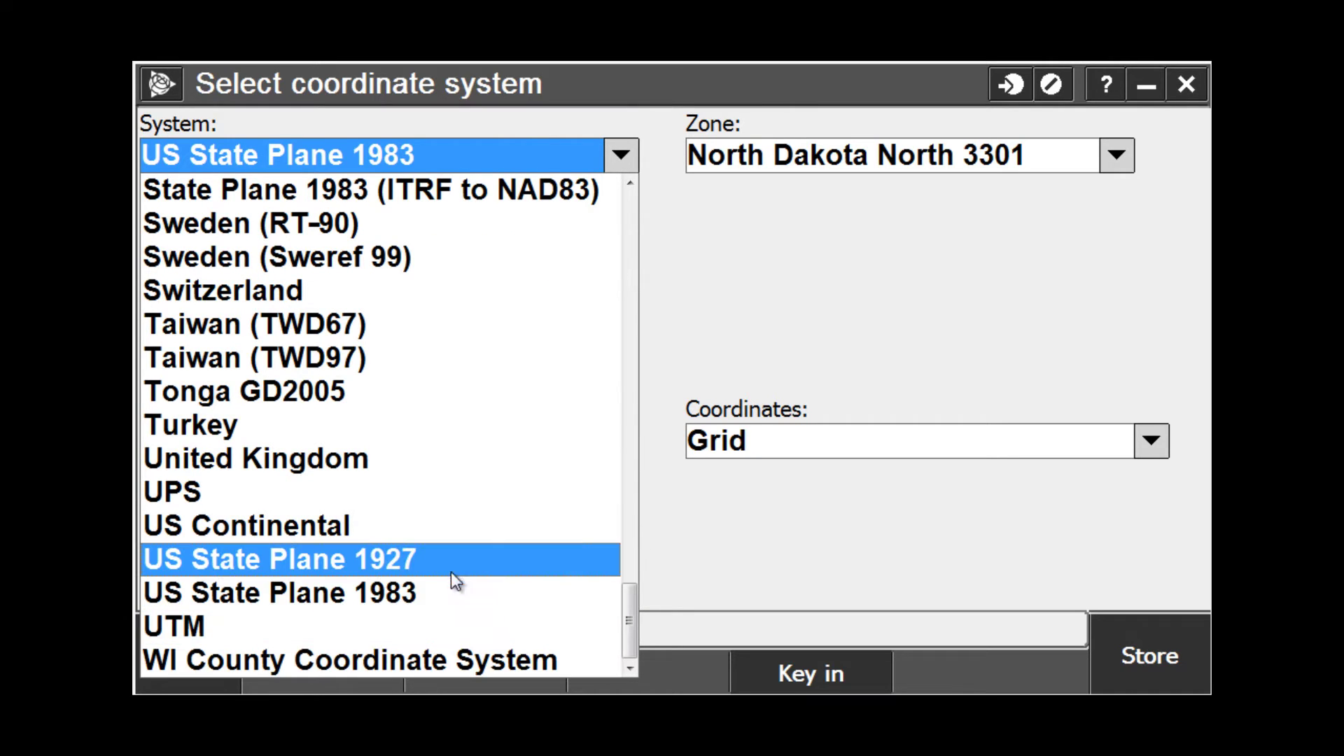
mouse_move(629, 618)
left_mouse_down()
mouse_move(632, 442)
mouse_move(637, 635)
left_mouse_up()
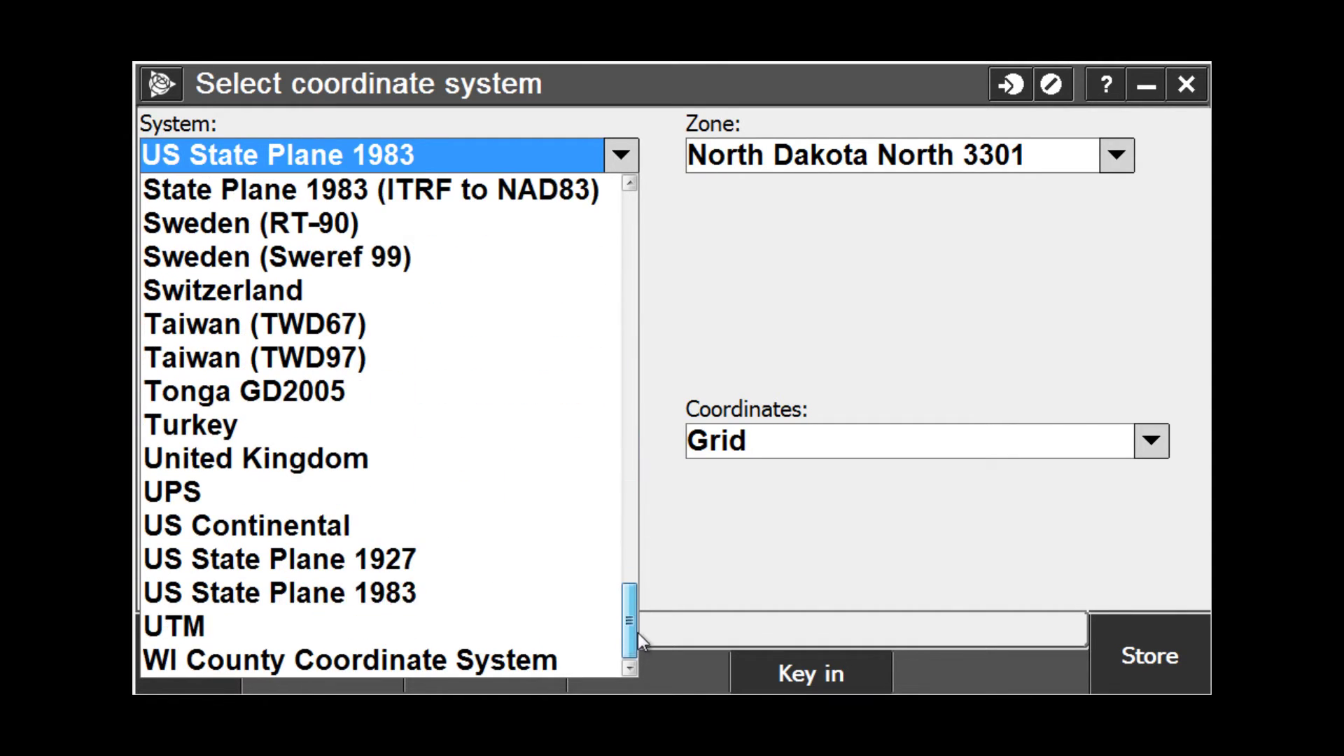
left_click(391, 598)
left_click(1116, 167)
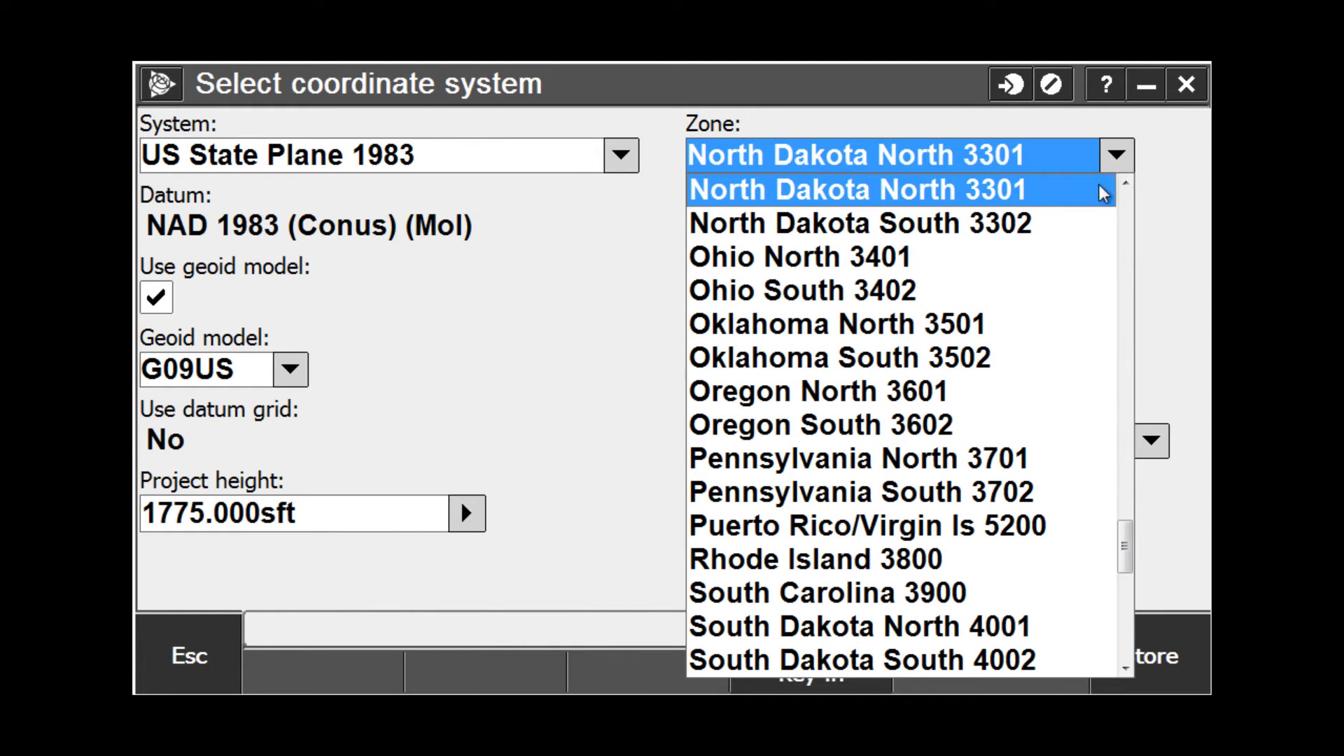
left_click_drag(1131, 545, 1129, 440)
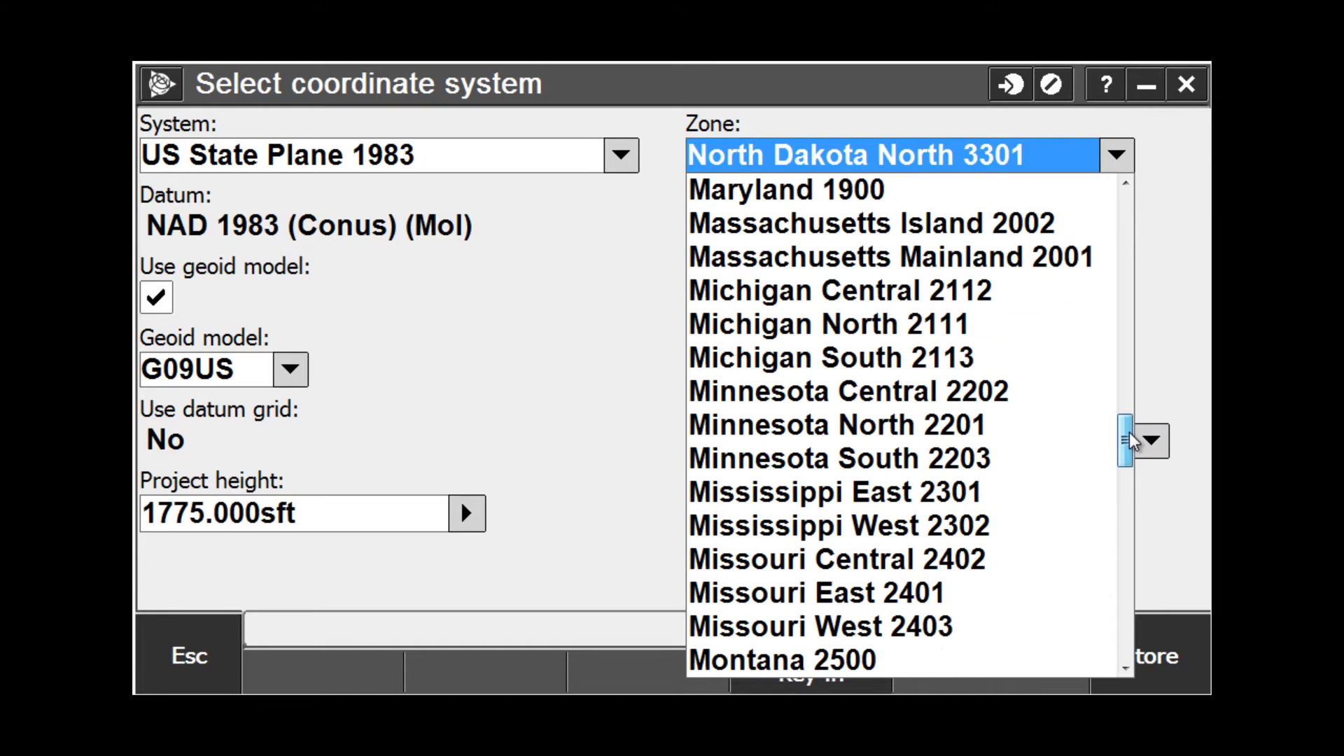
left_click(870, 399)
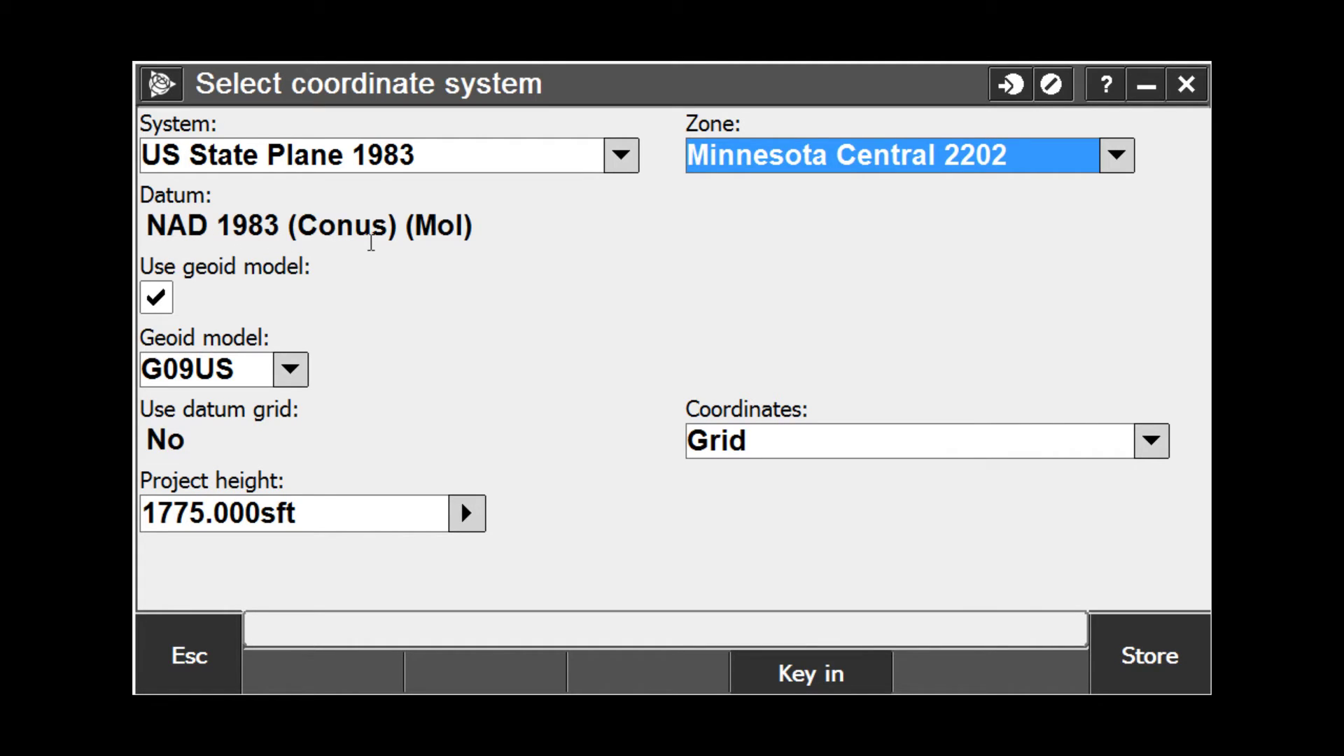
left_click(158, 306)
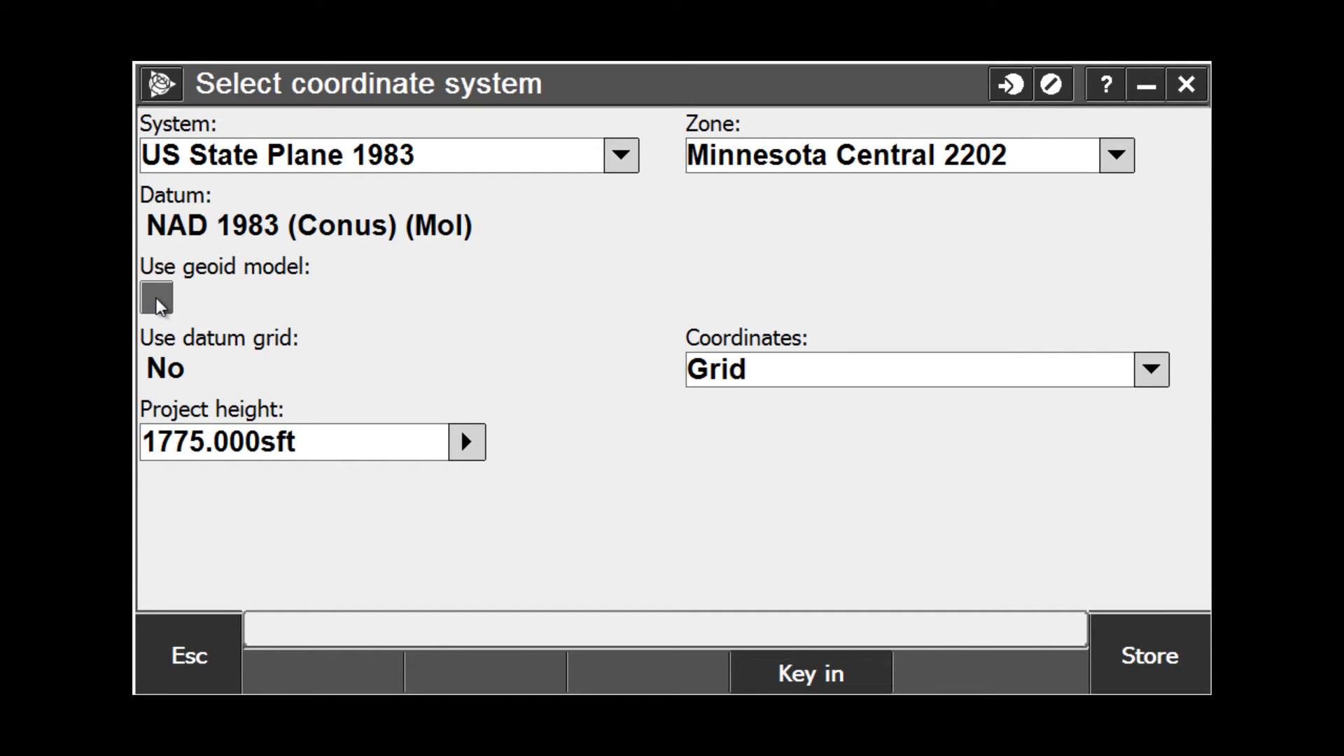
left_click(156, 301)
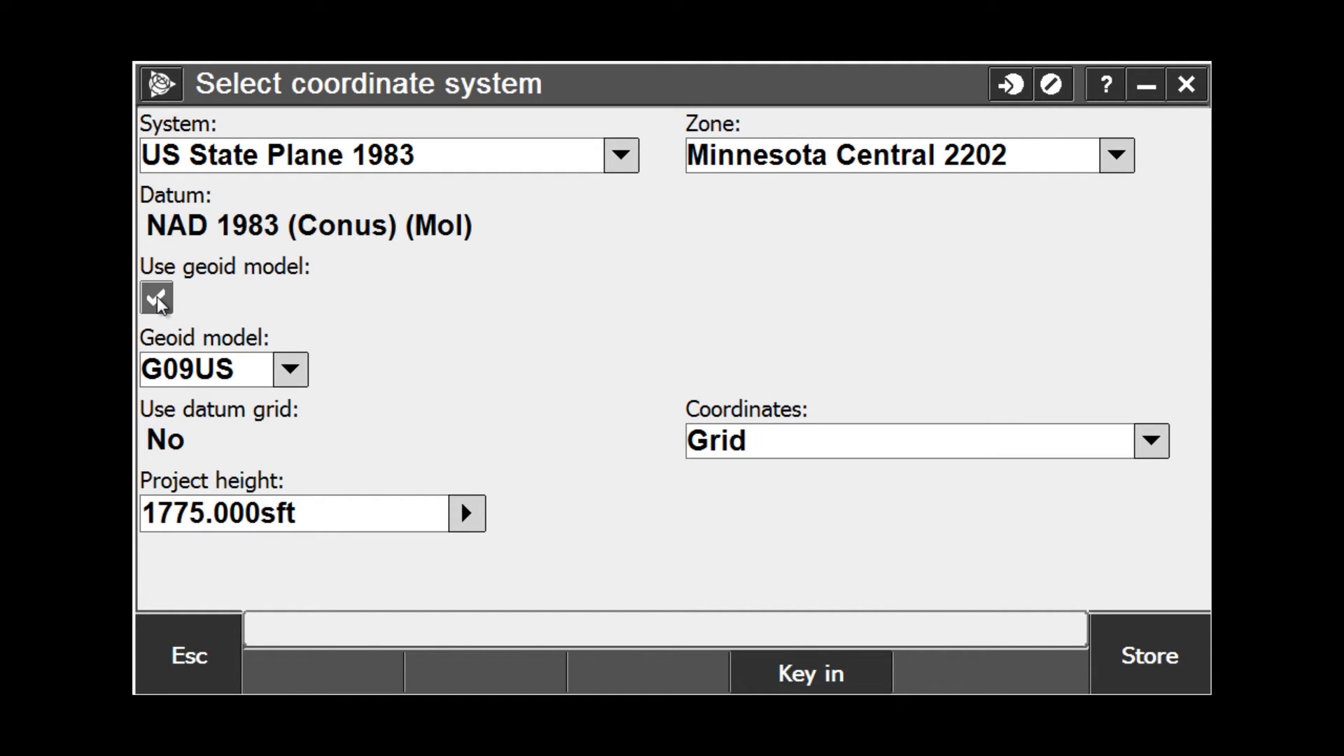
left_click(290, 369)
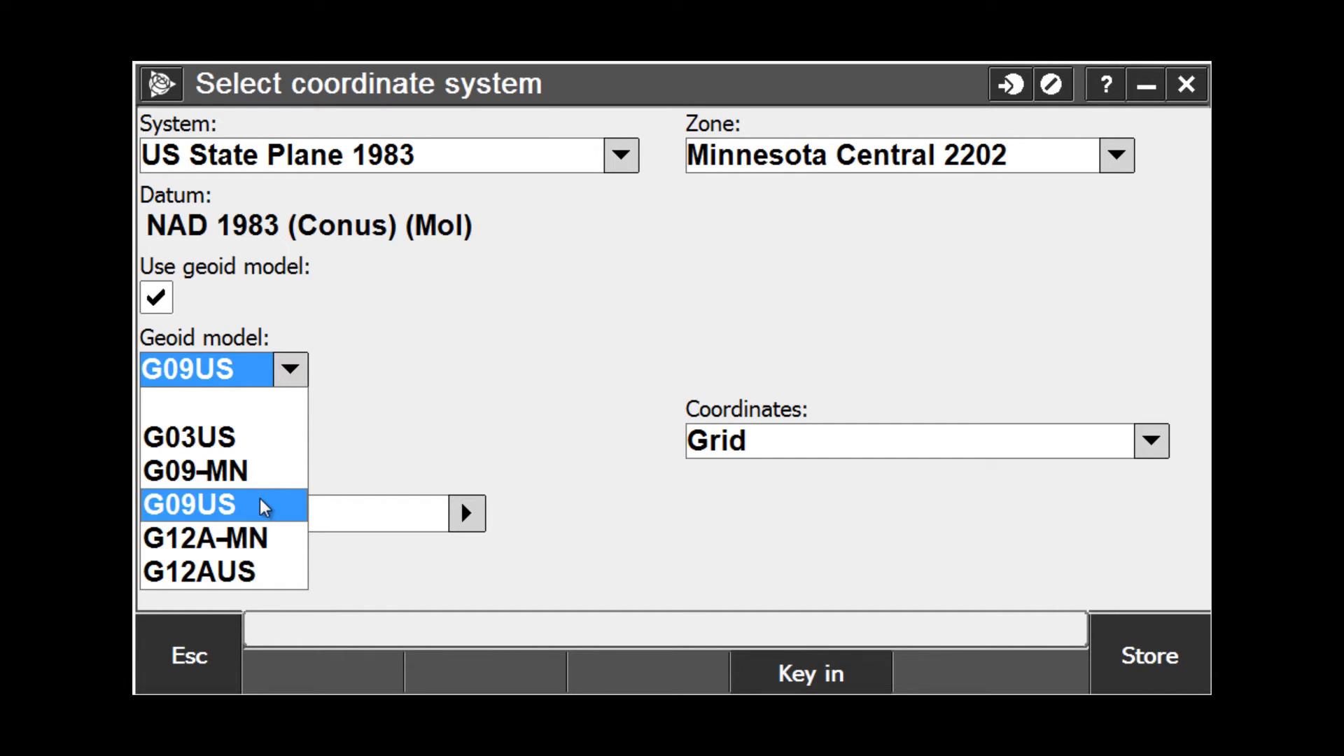
left_click(261, 513)
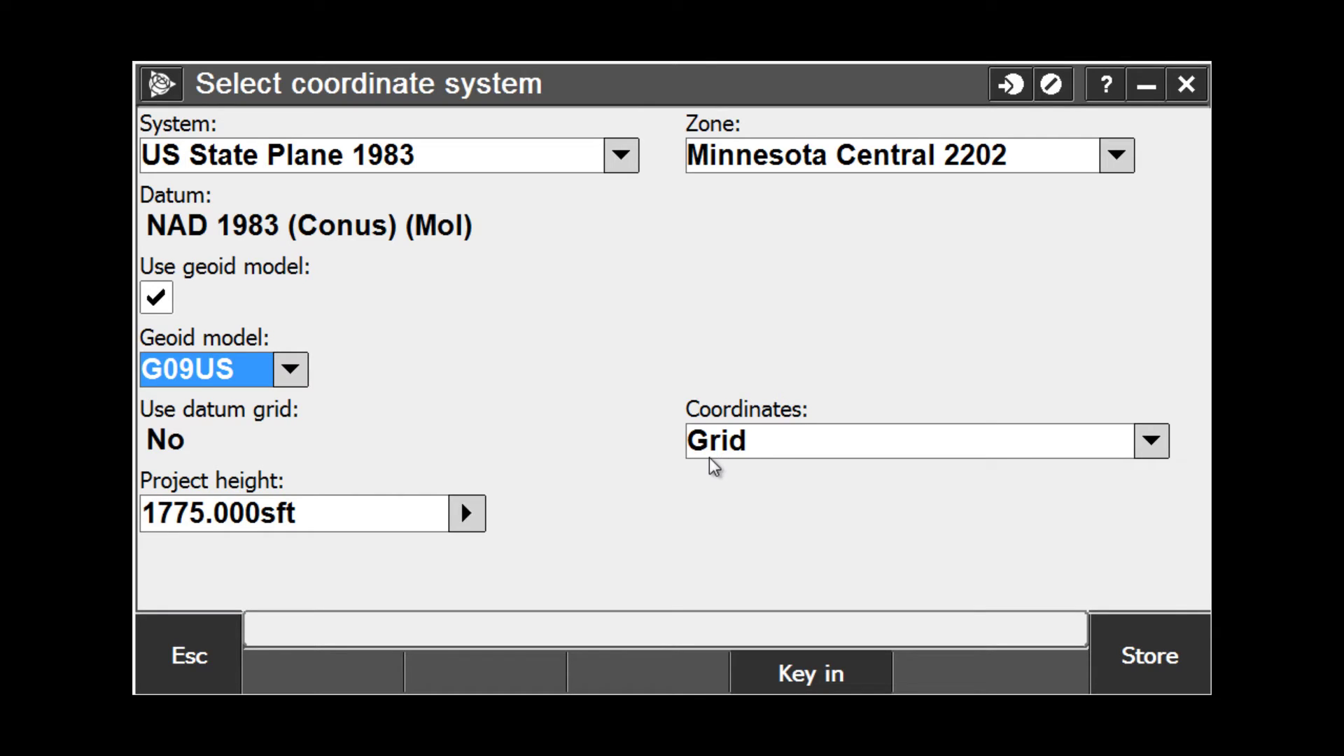
left_click(1150, 441)
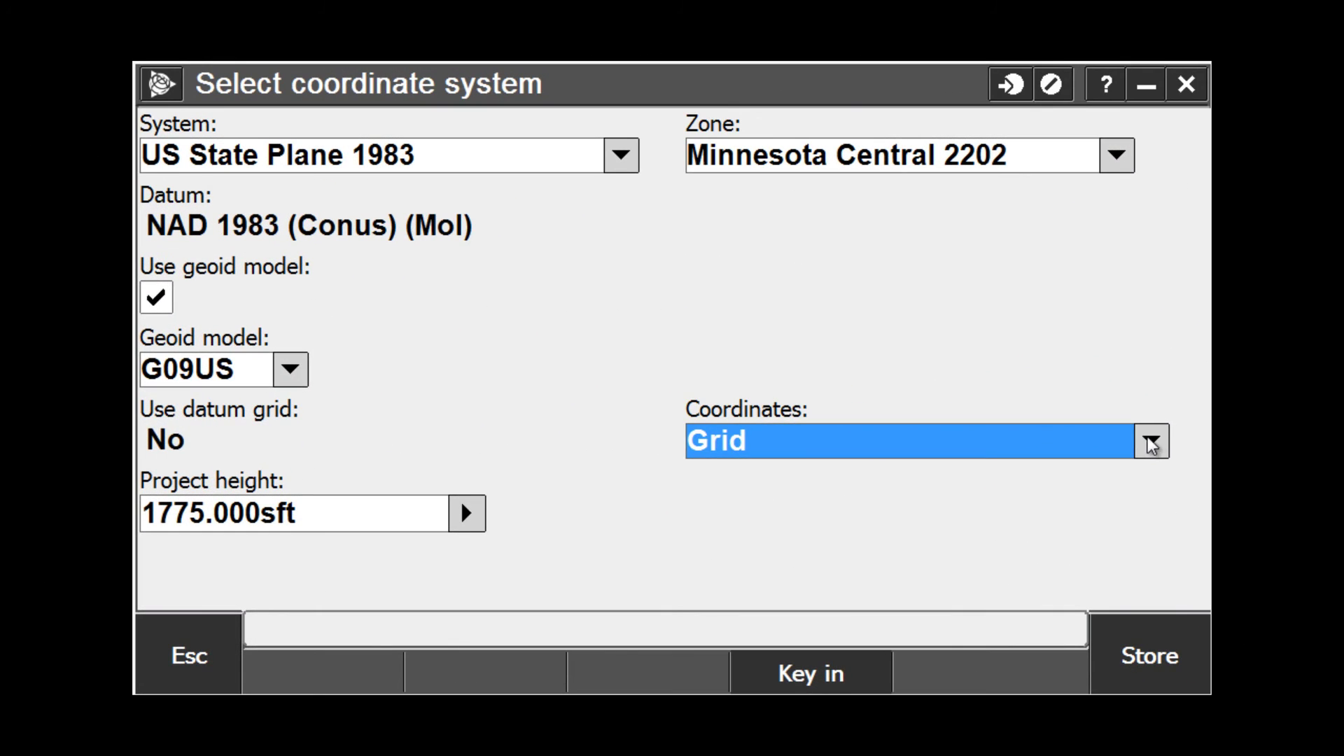
left_click(1150, 439)
left_click(1030, 505)
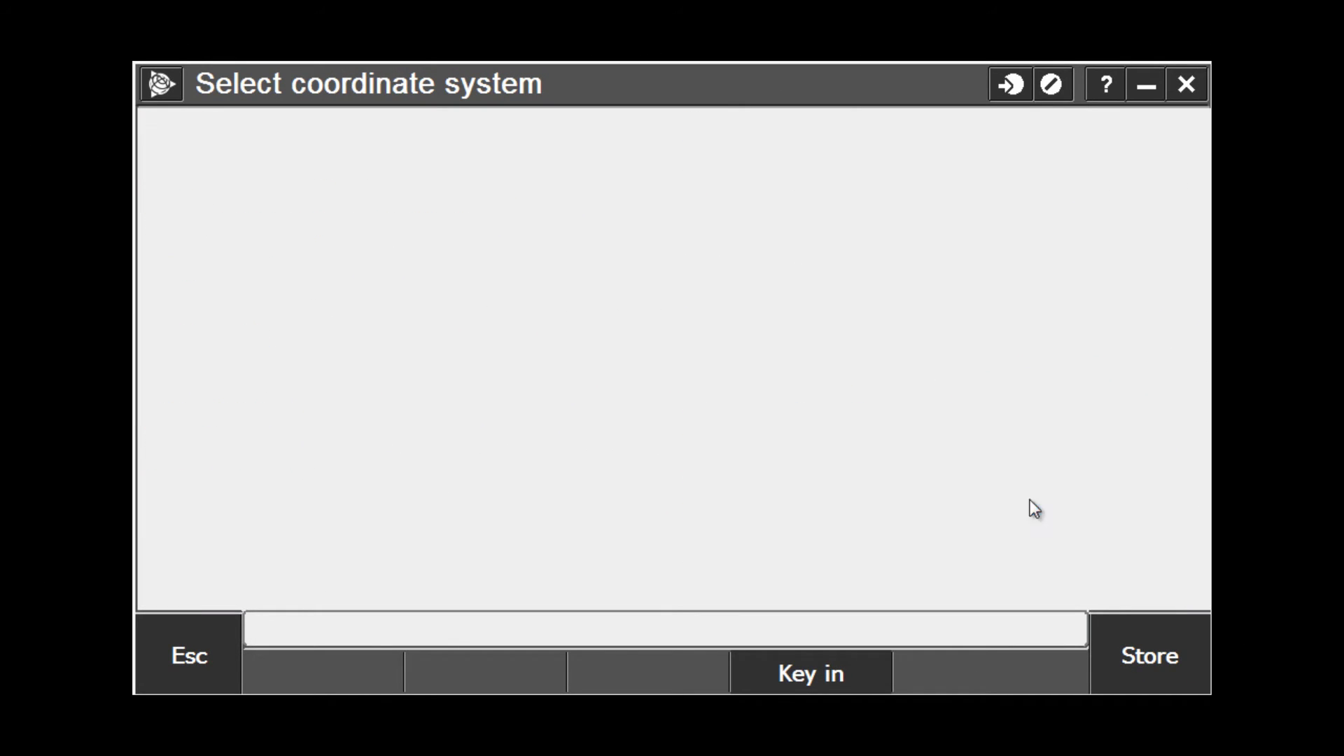
left_click(1190, 579)
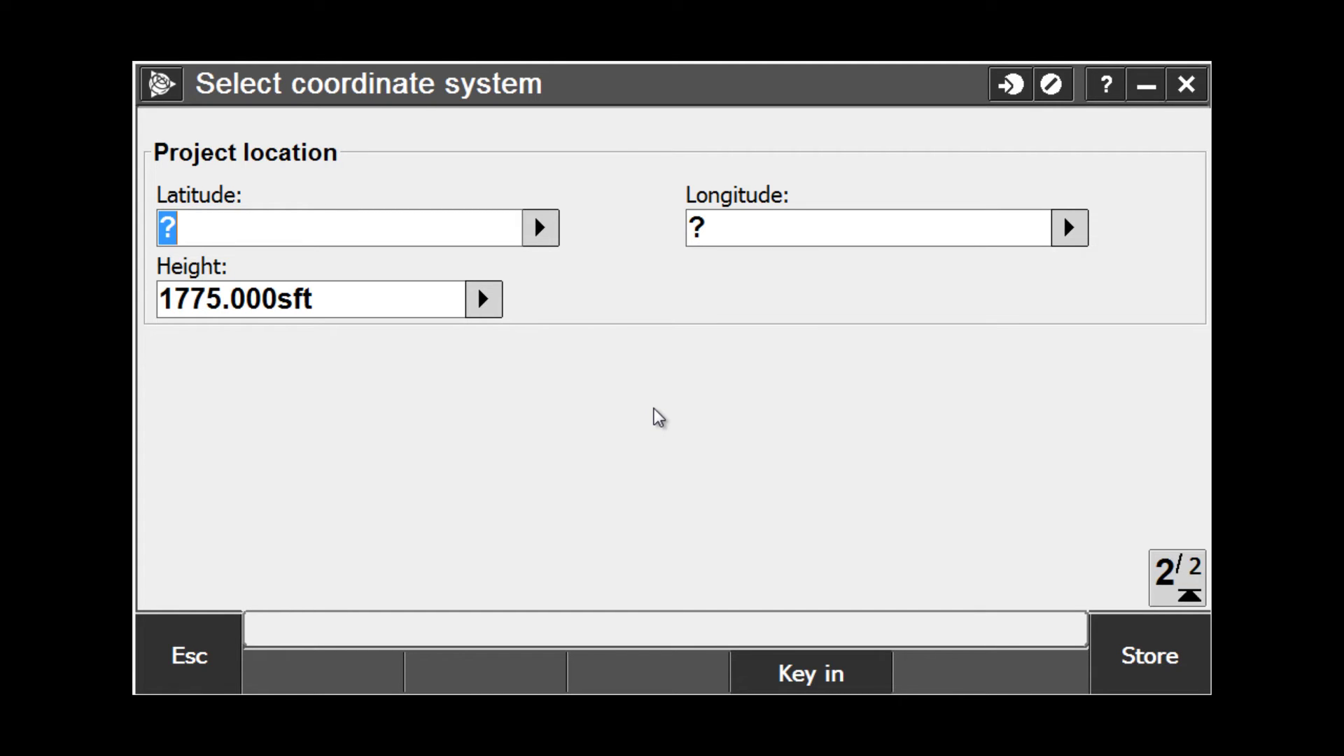
key("Return")
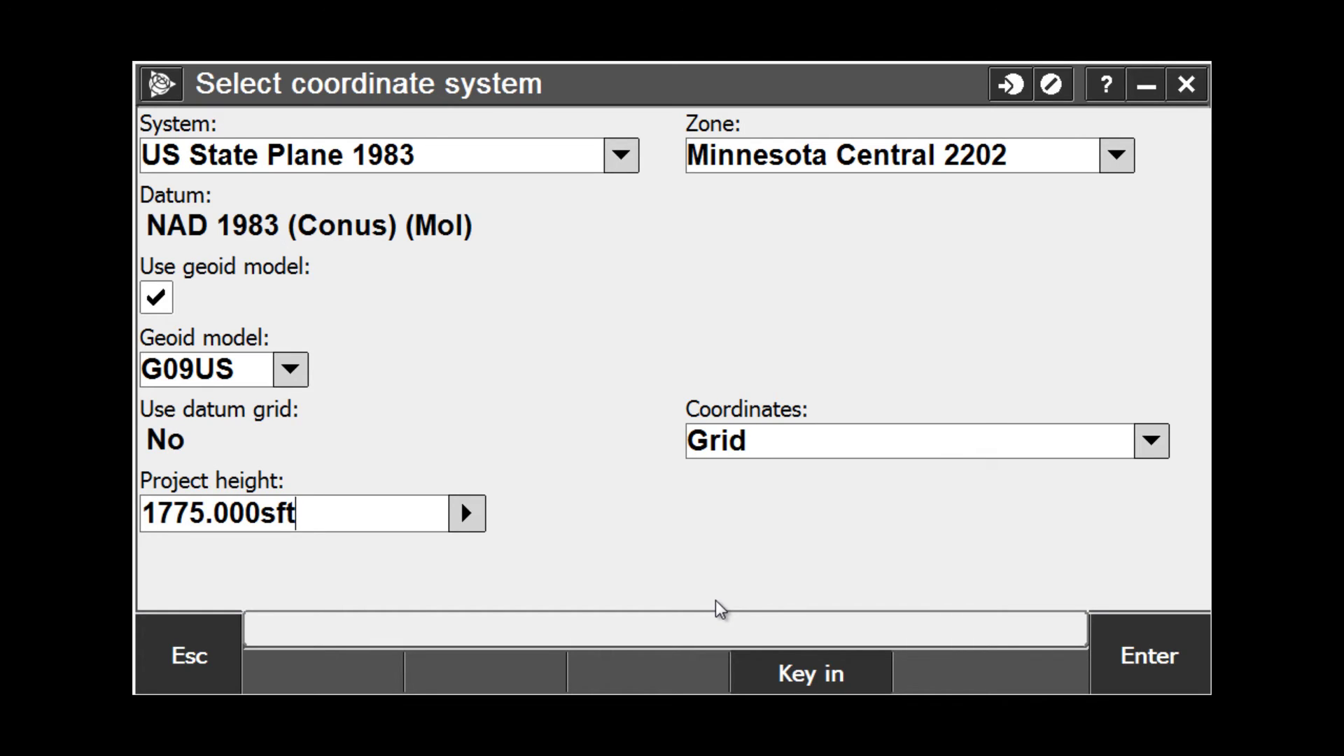
Change the project height to 900 and store the Minnesota Central 2202 coordinate system
left_click_drag(354, 520, 141, 513)
type("900")
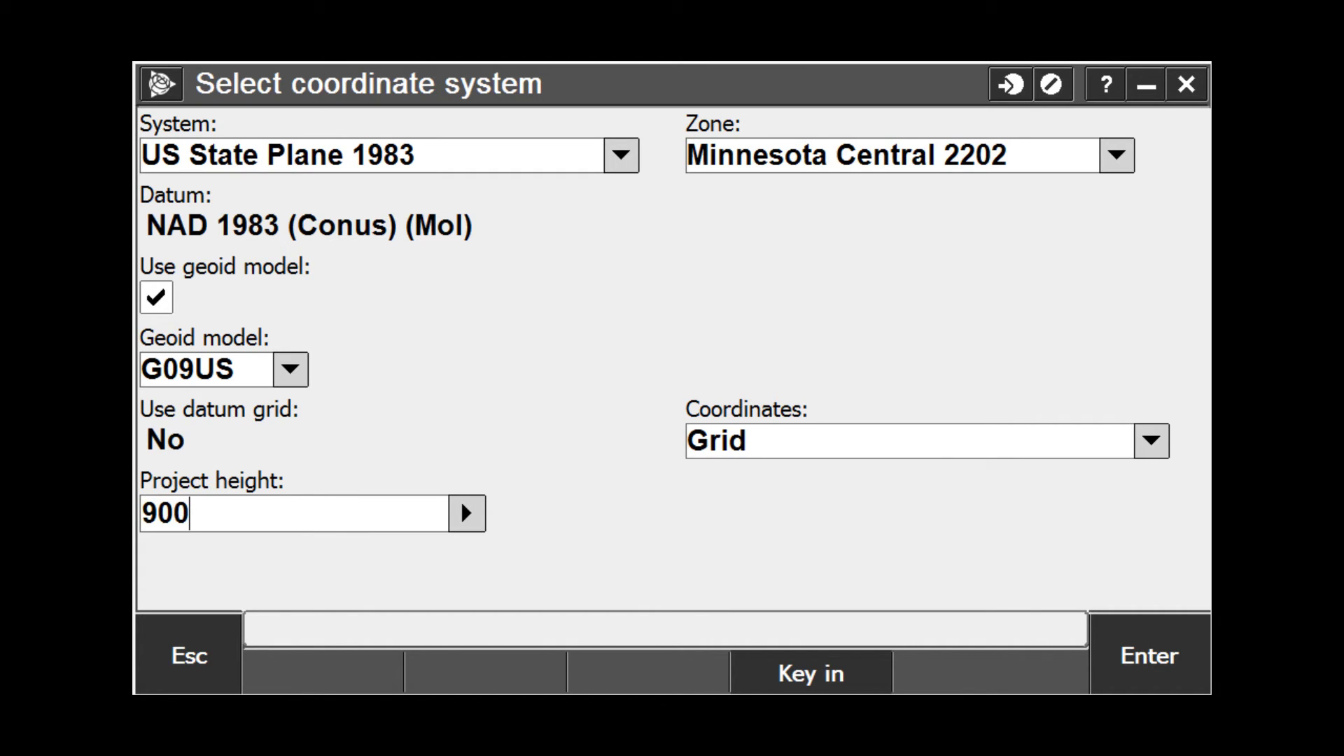
left_click(1156, 672)
left_click(1155, 670)
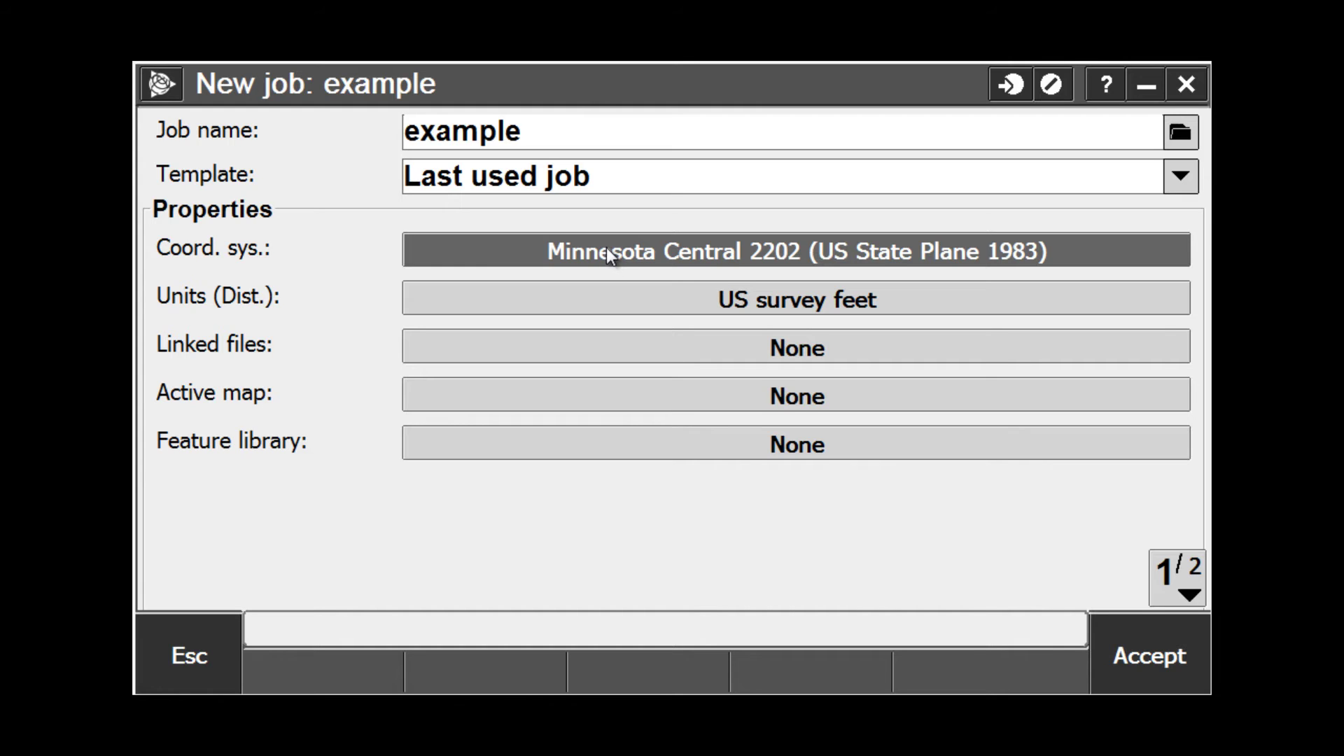
Review the job units, keep US survey feet for distances, and accept them
left_click(600, 300)
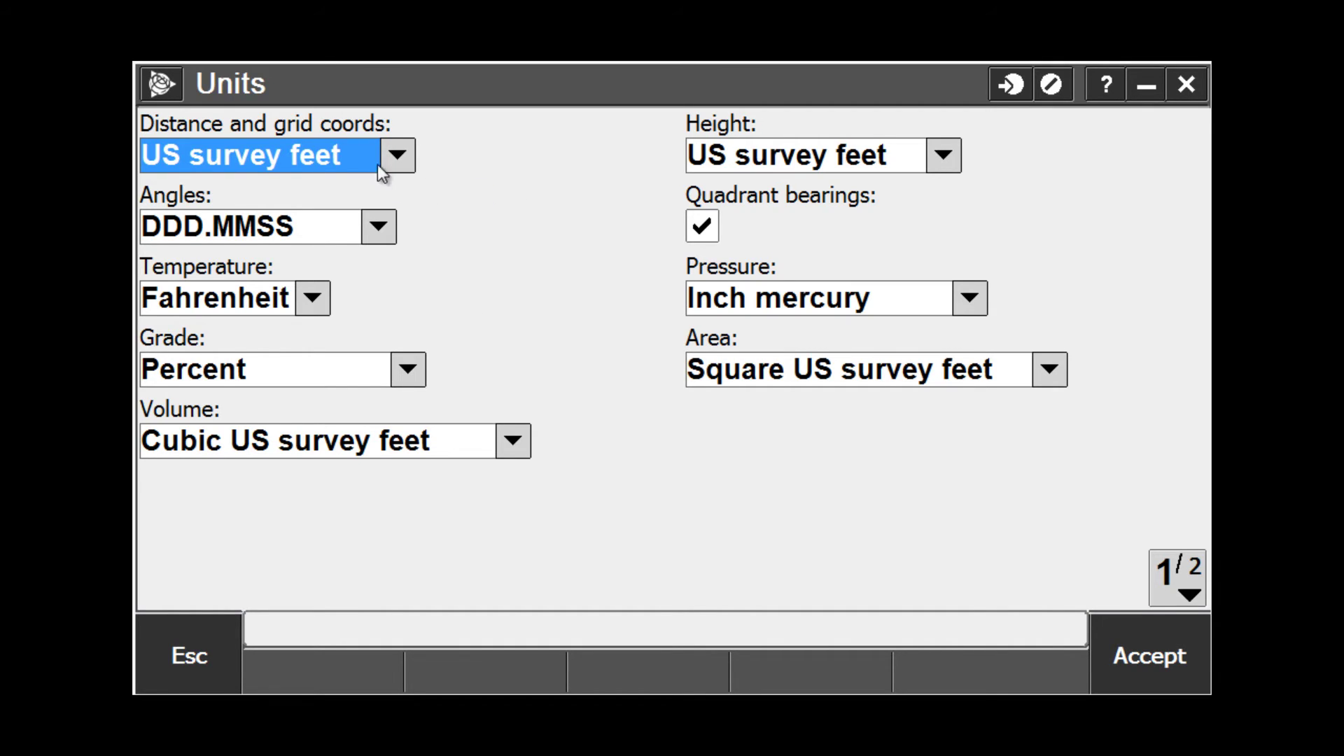
left_click(396, 156)
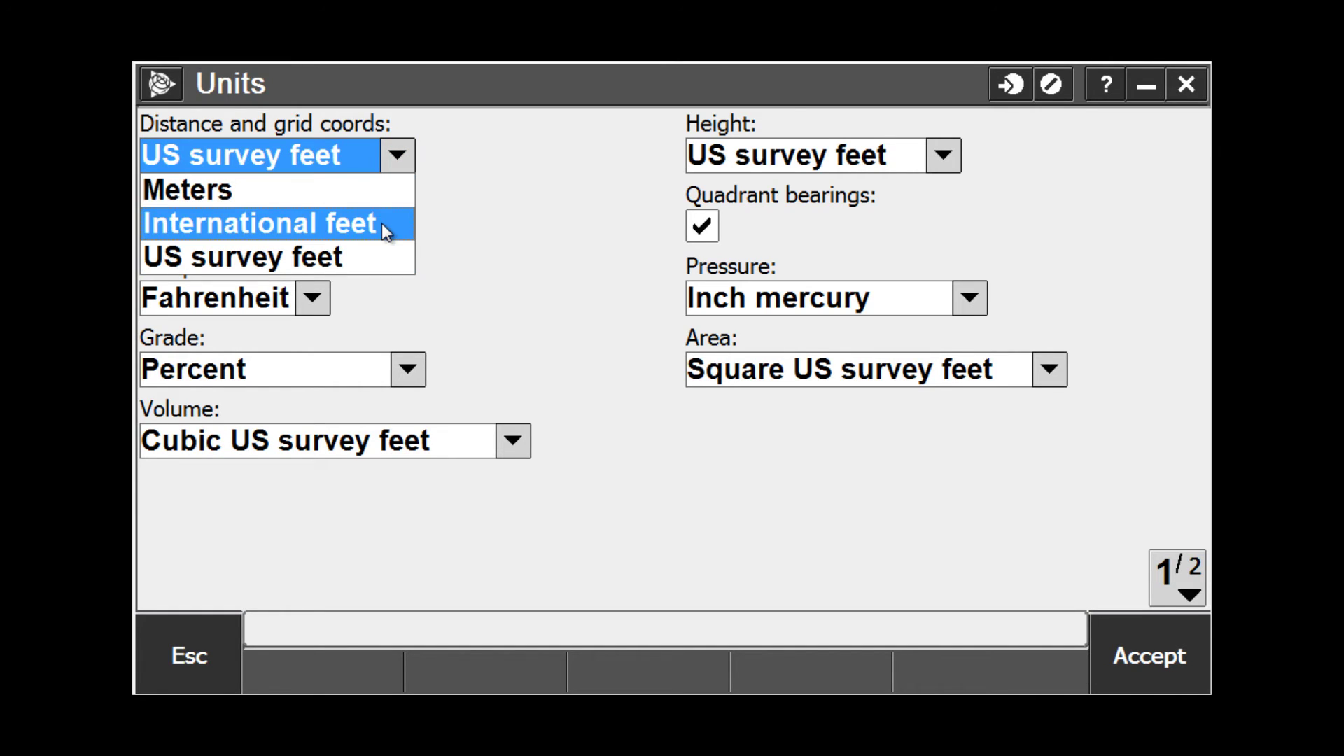
left_click(553, 264)
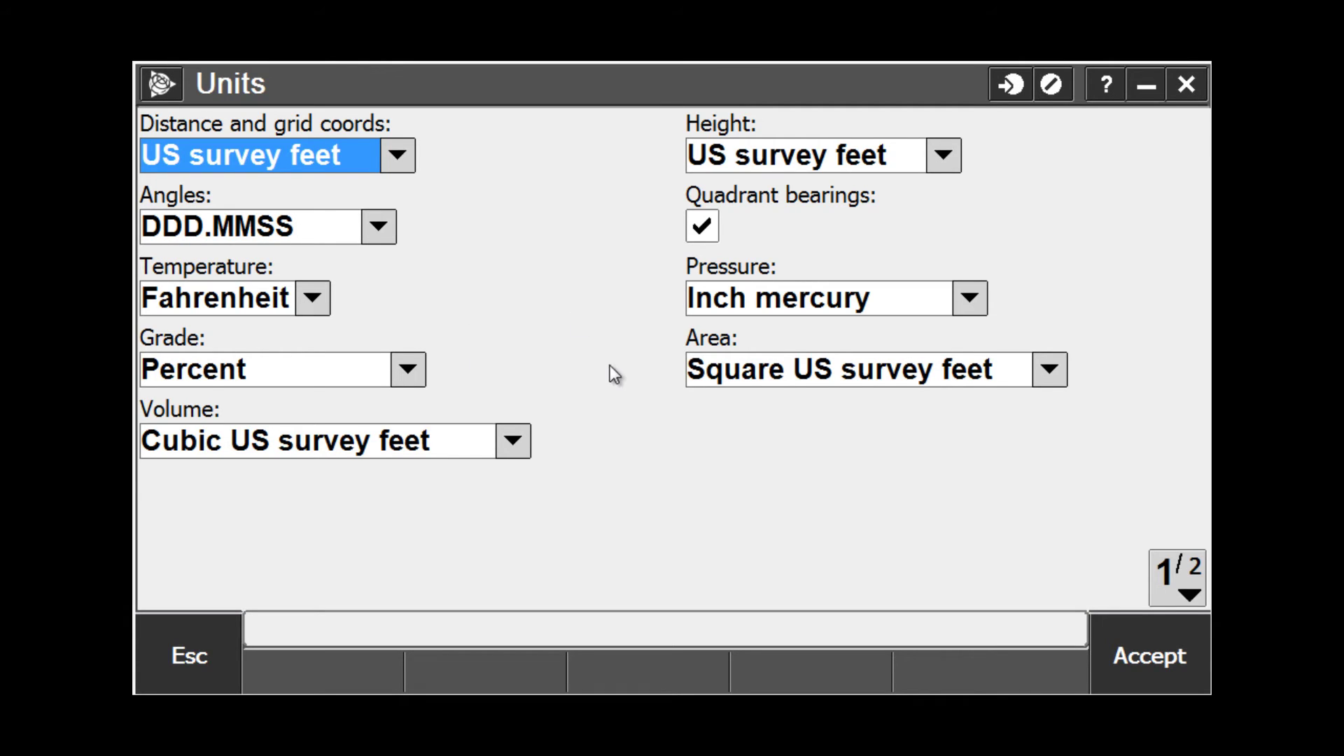
left_click(1177, 578)
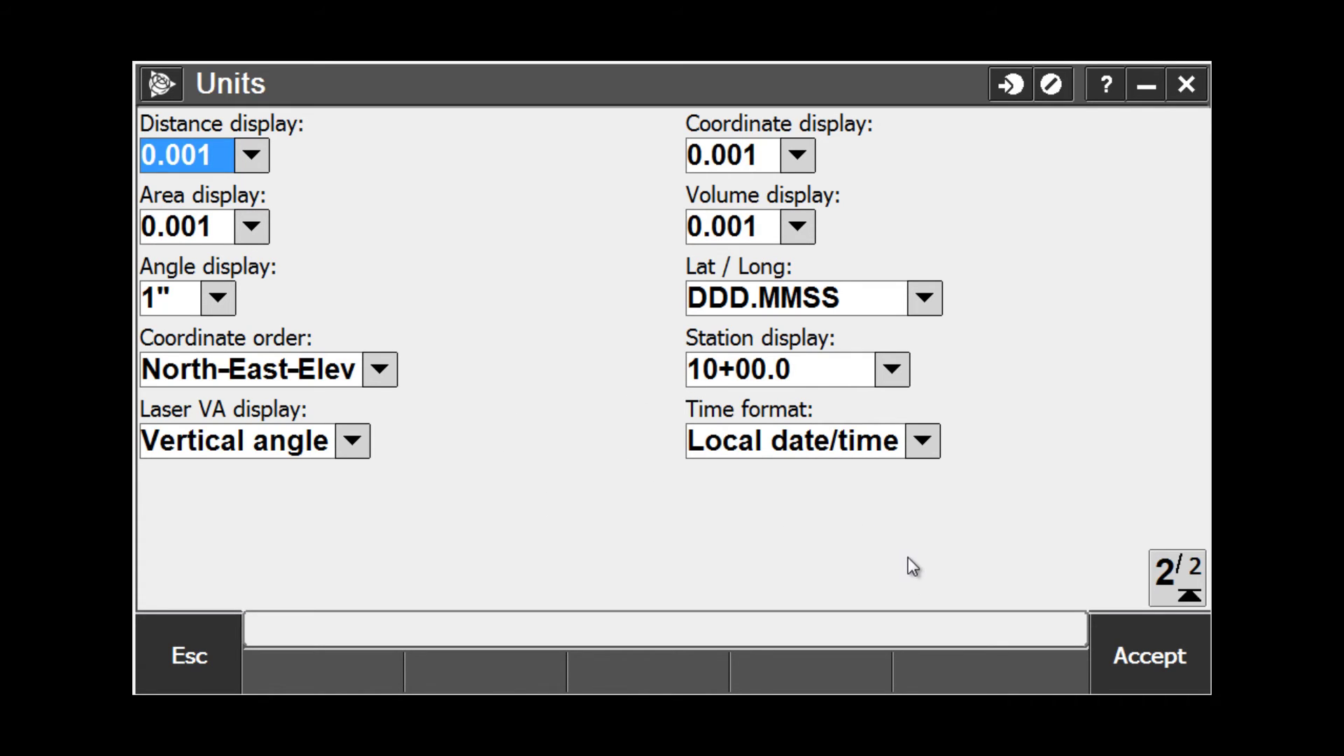
left_click(1127, 651)
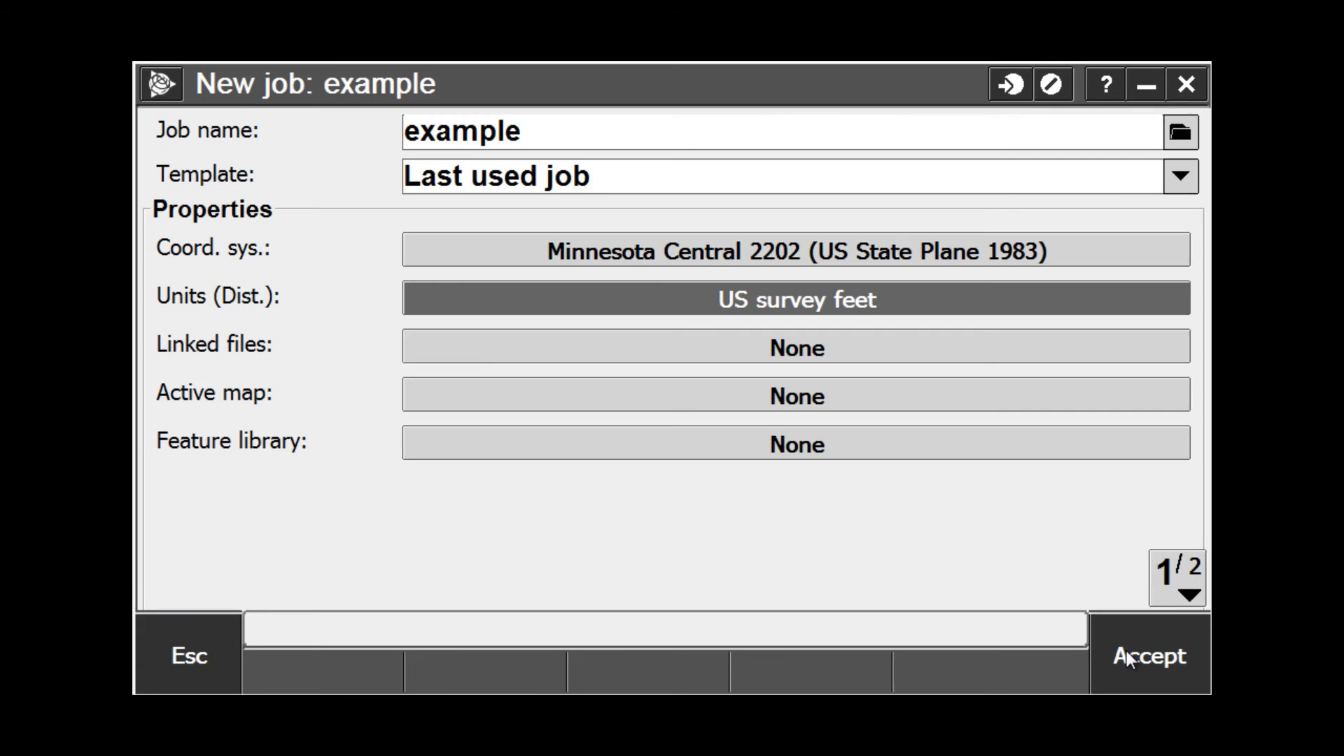
Leave linked files and active map as None and choose GlobalFeatures as the feature library
left_click(816, 352)
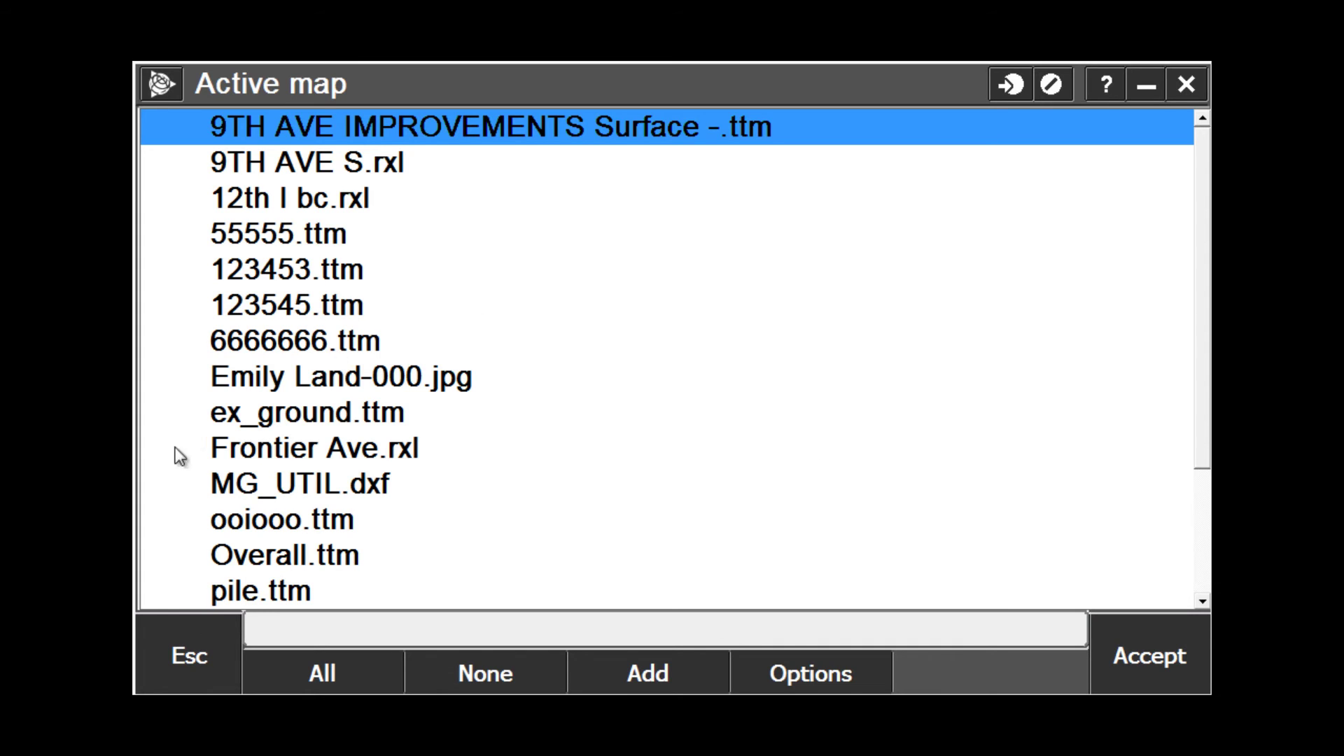
left_click(207, 644)
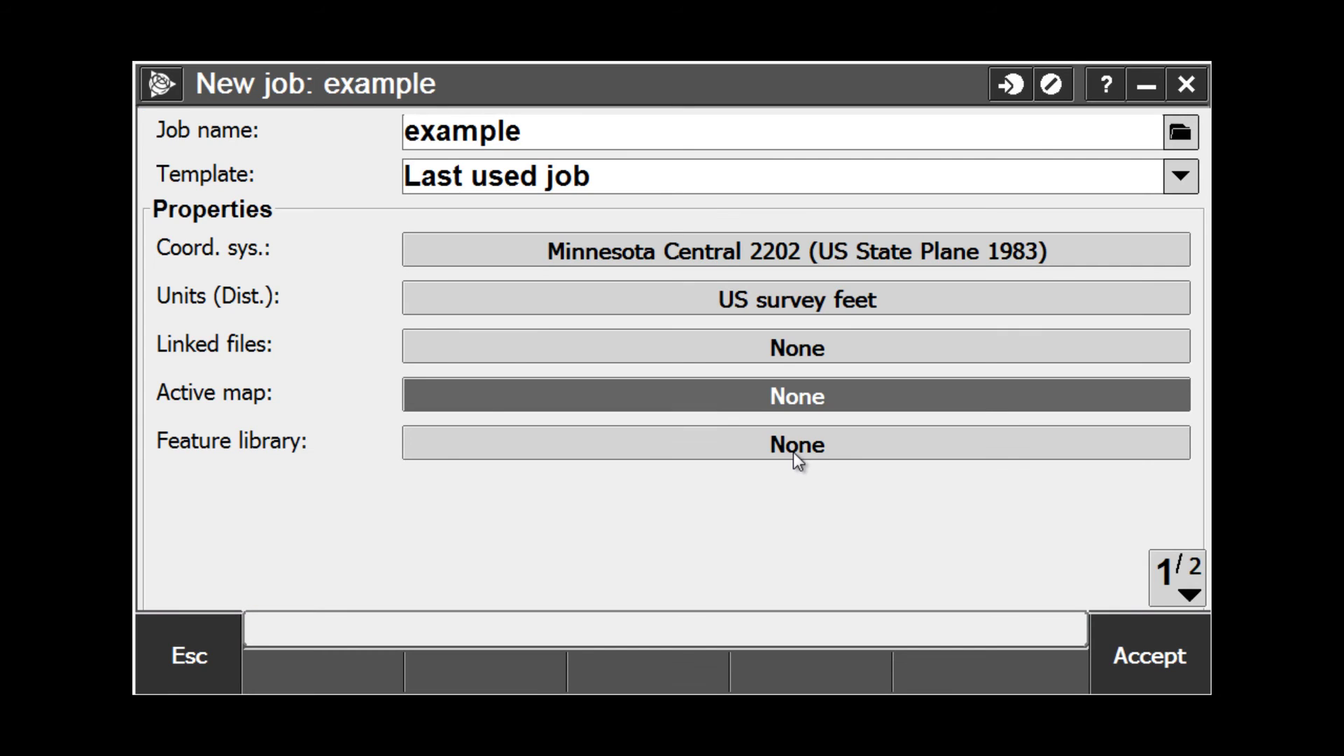
left_click(798, 461)
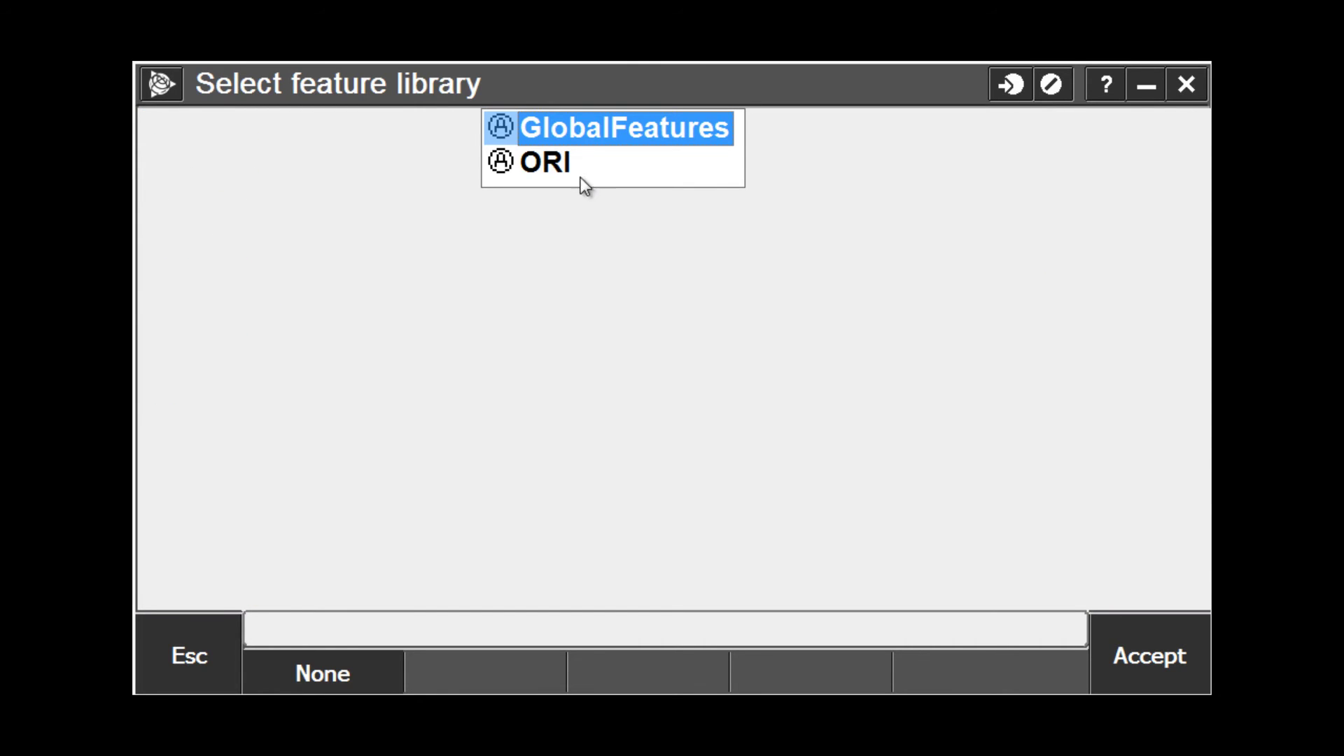
left_click(558, 142)
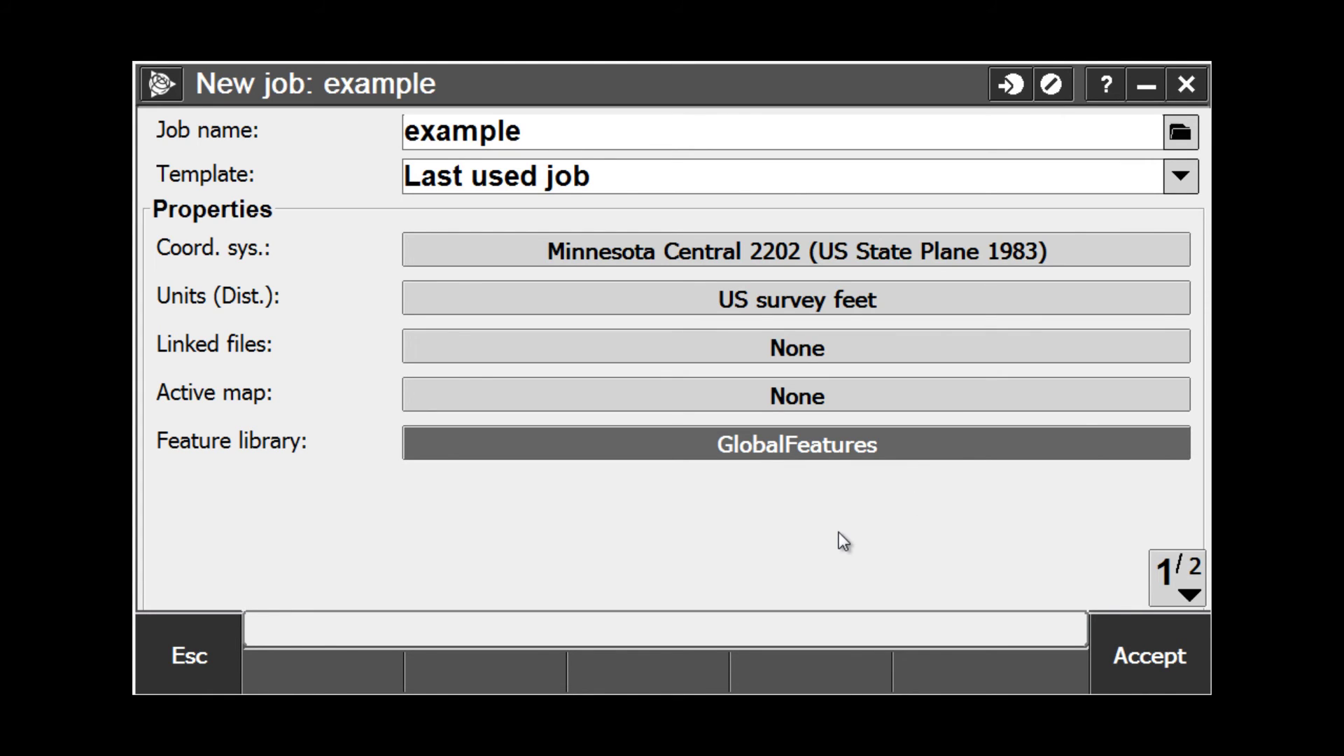
In Cogo settings keep Grid distances and Weighted averaging, untick Sea level correction, and accept
left_click(1169, 572)
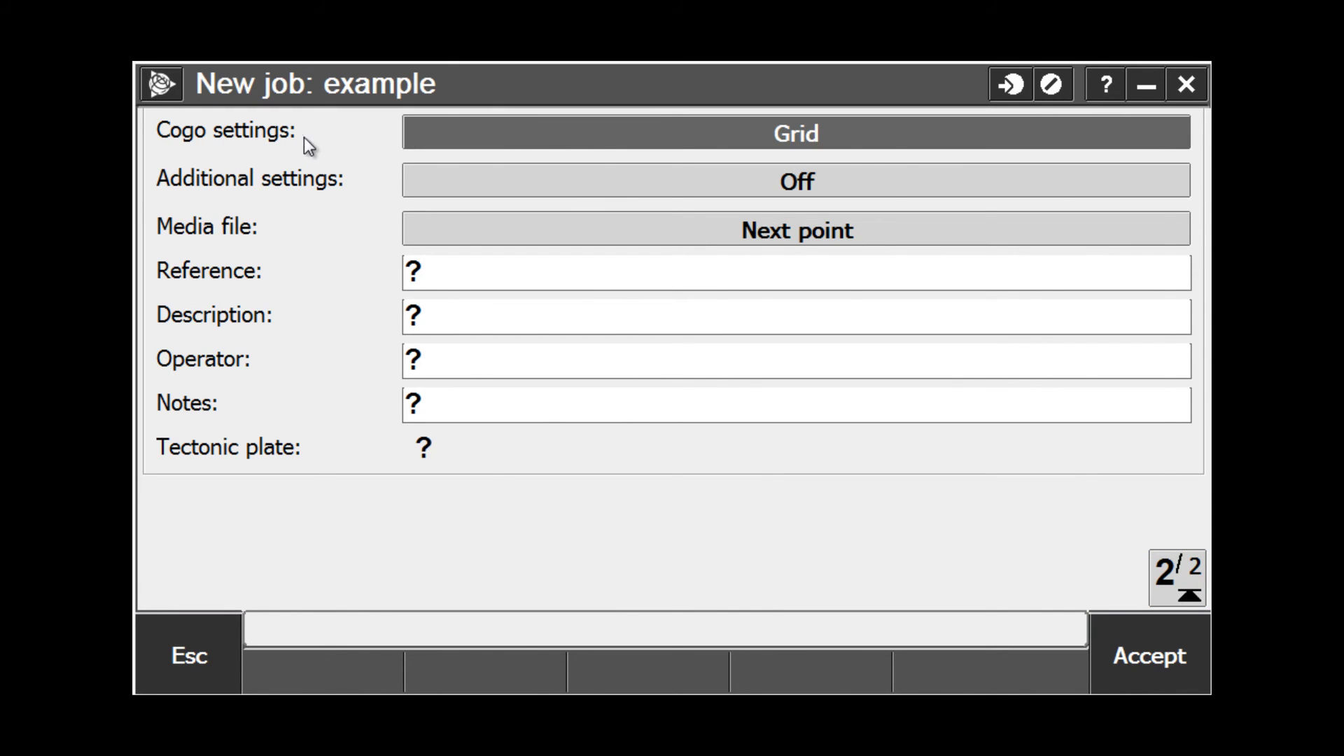
left_click(489, 132)
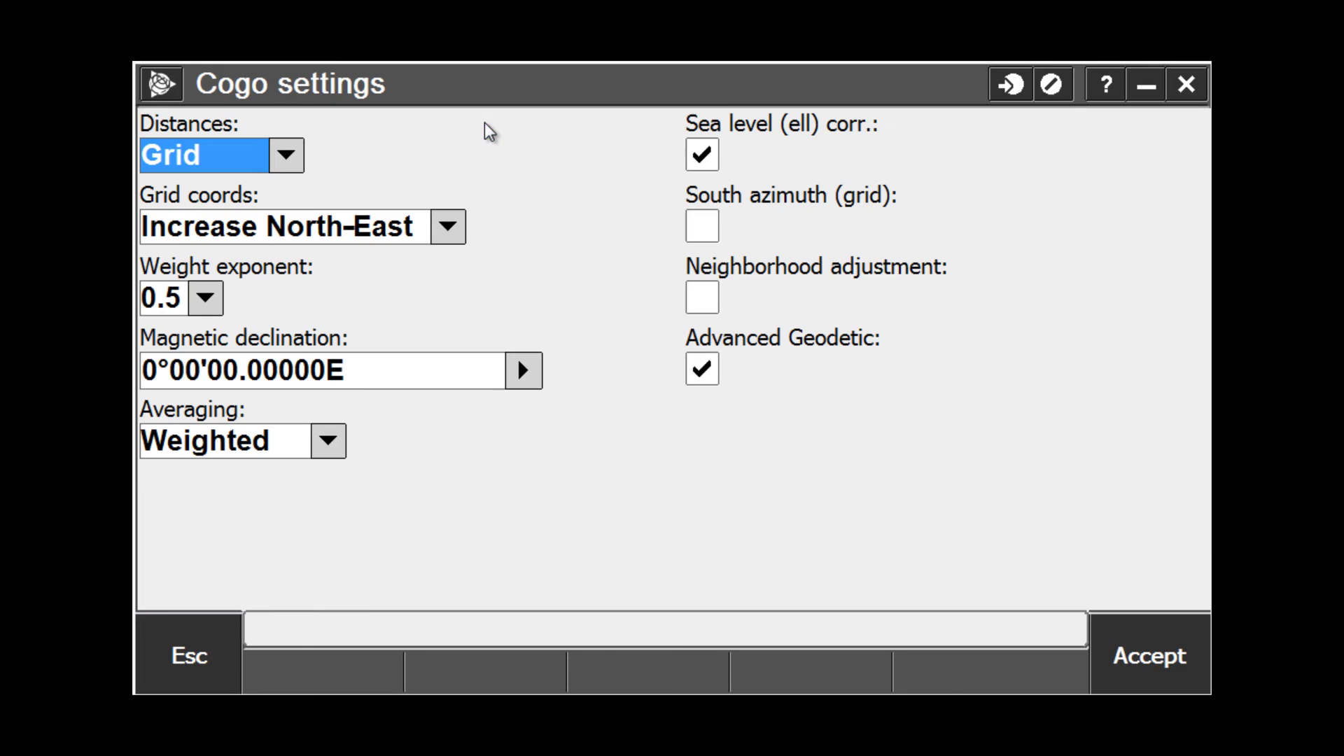
left_click(291, 163)
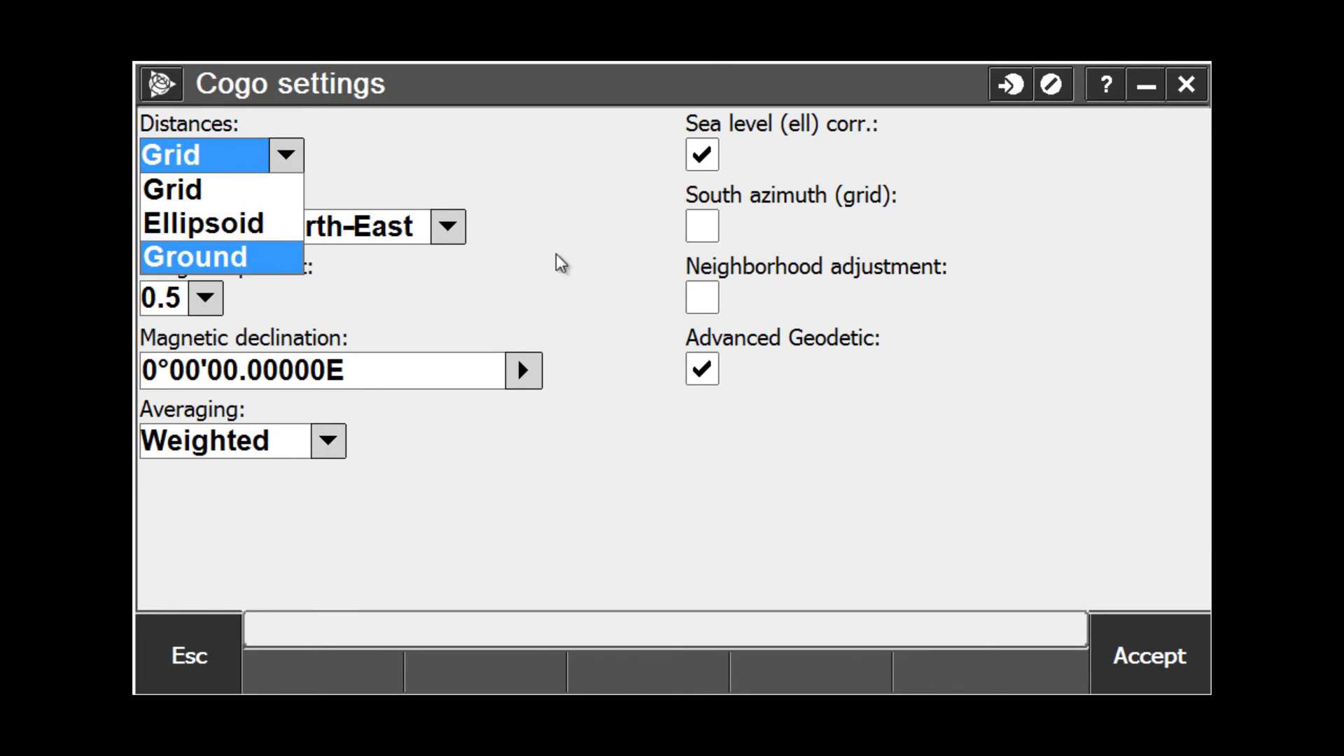
left_click(571, 168)
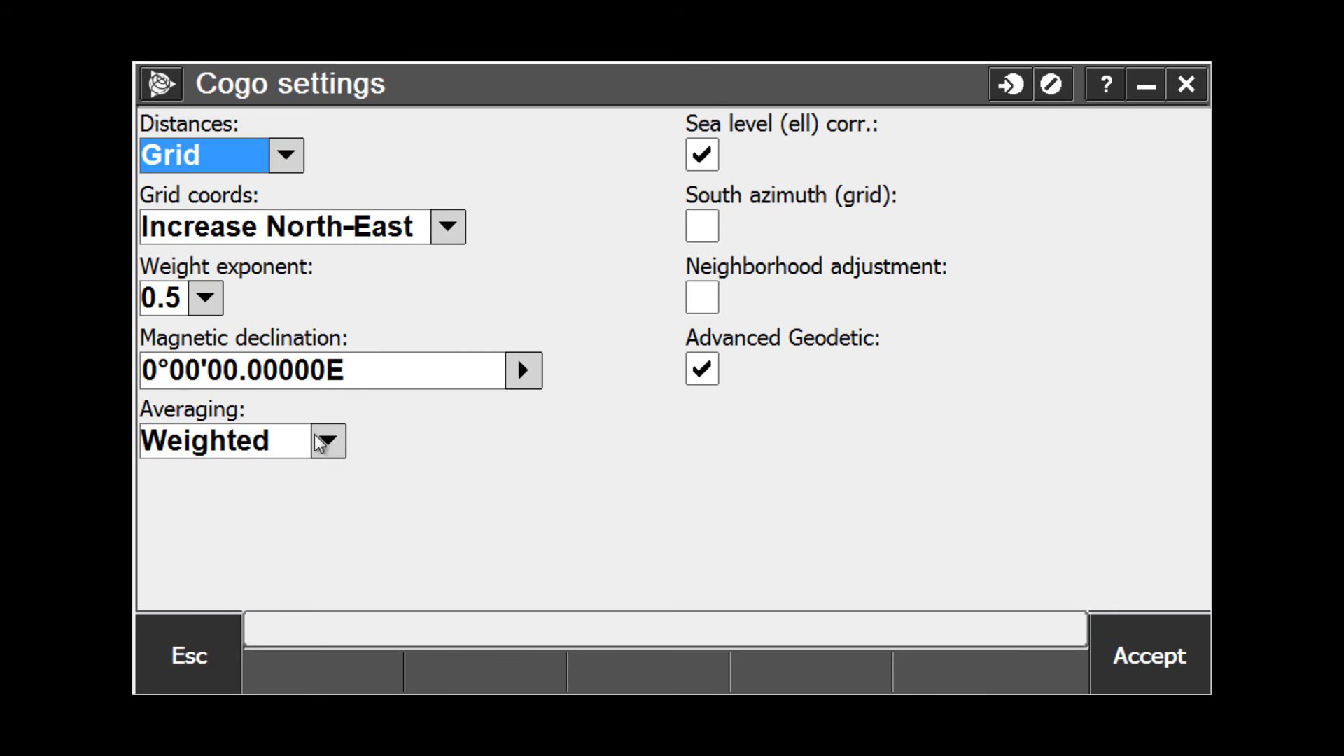
left_click(326, 452)
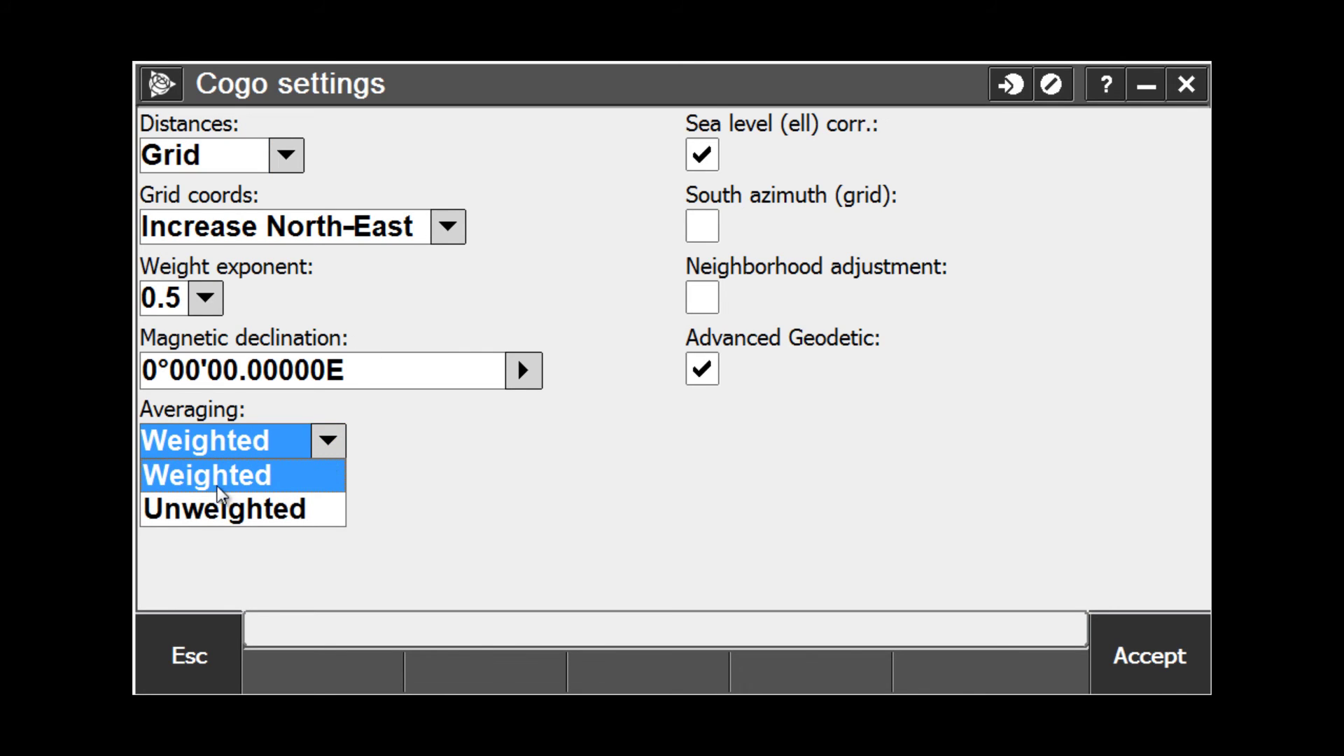
left_click(536, 542)
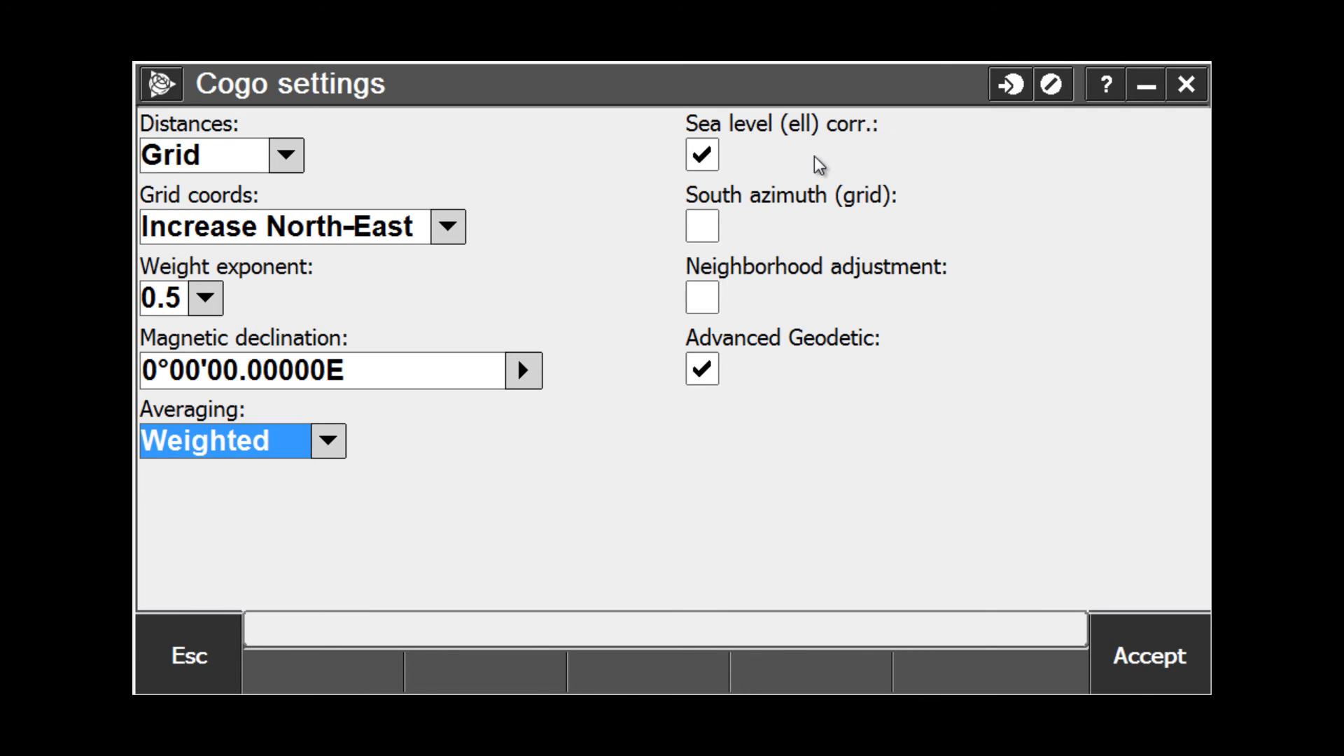
left_click(715, 165)
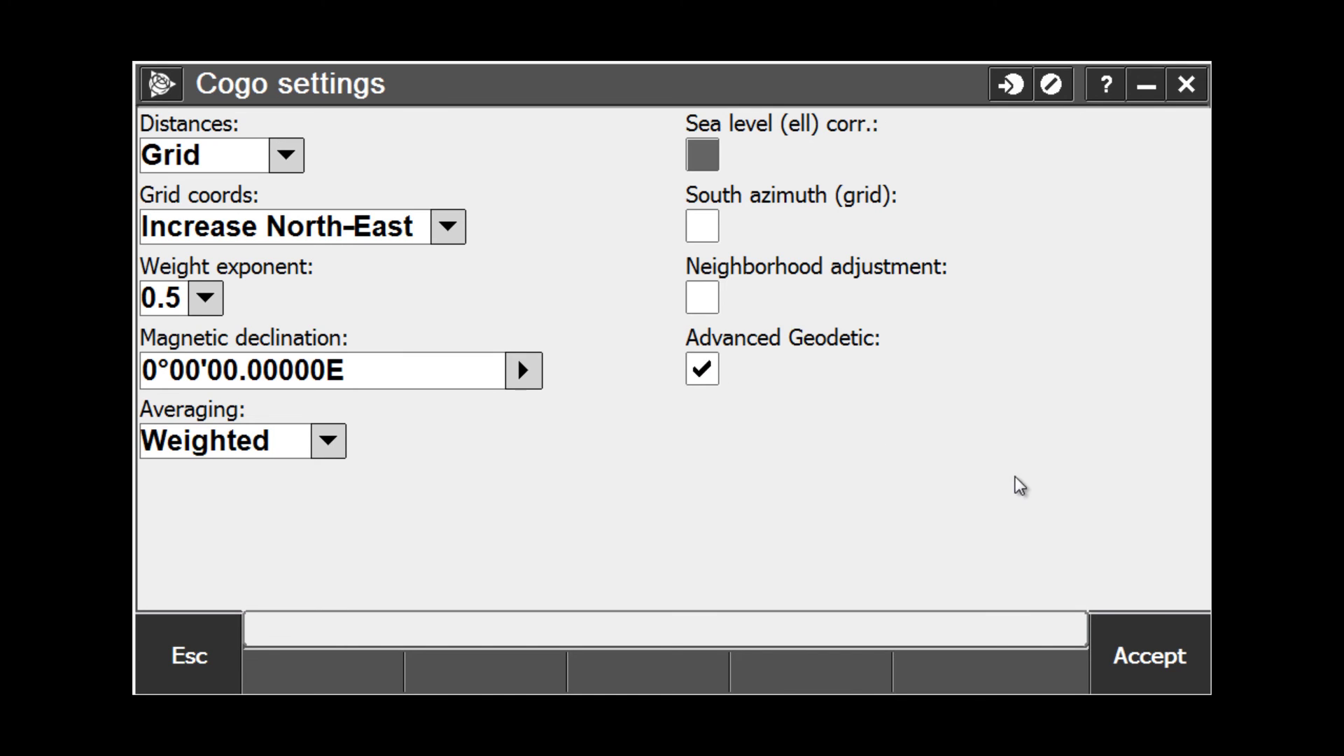
left_click(1146, 640)
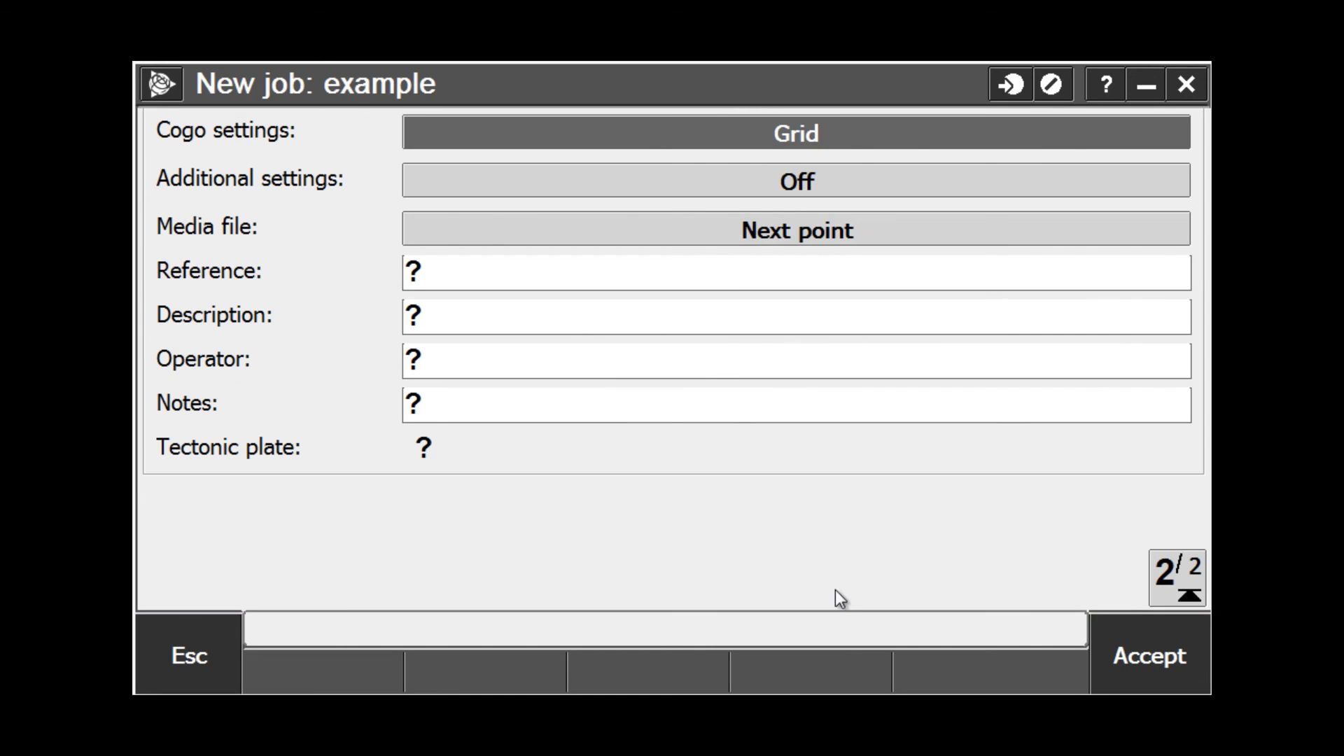
Tick Use descriptions and Enable CSV in Additional settings, then discard those changes
left_click(581, 194)
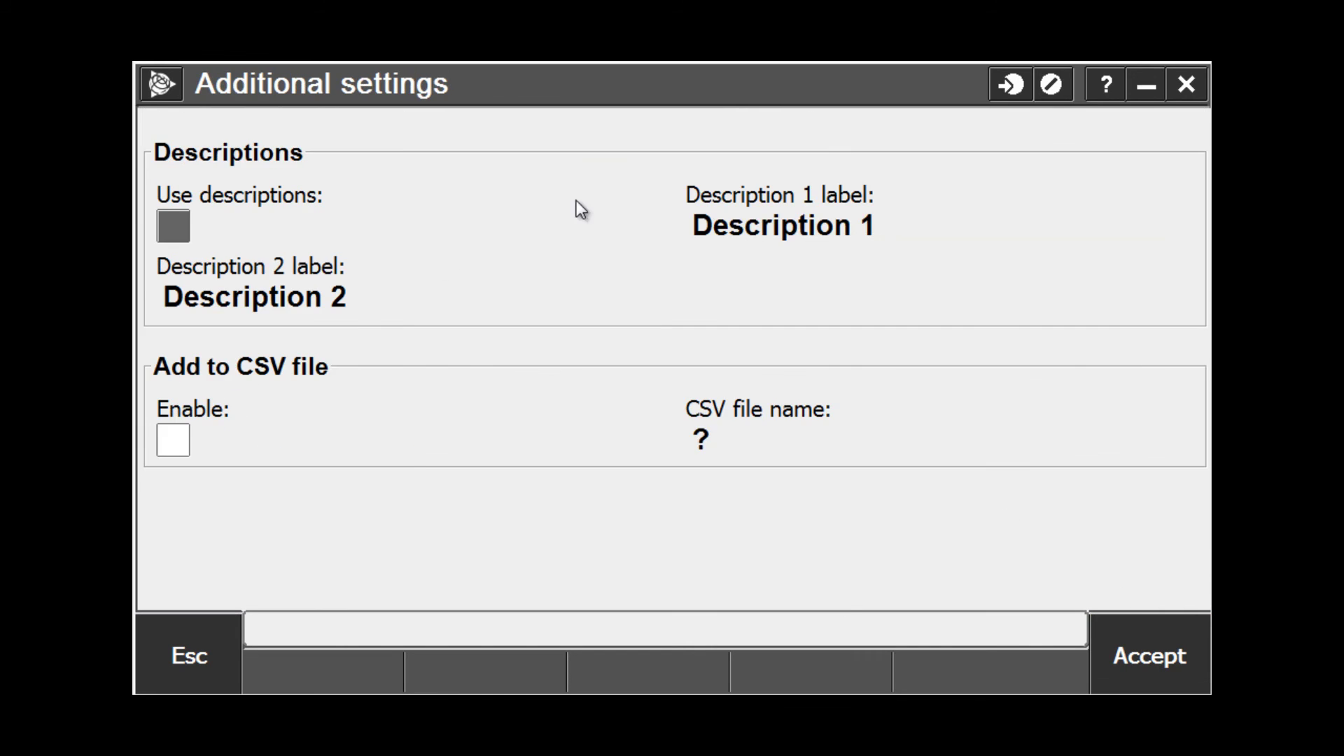
left_click(180, 239)
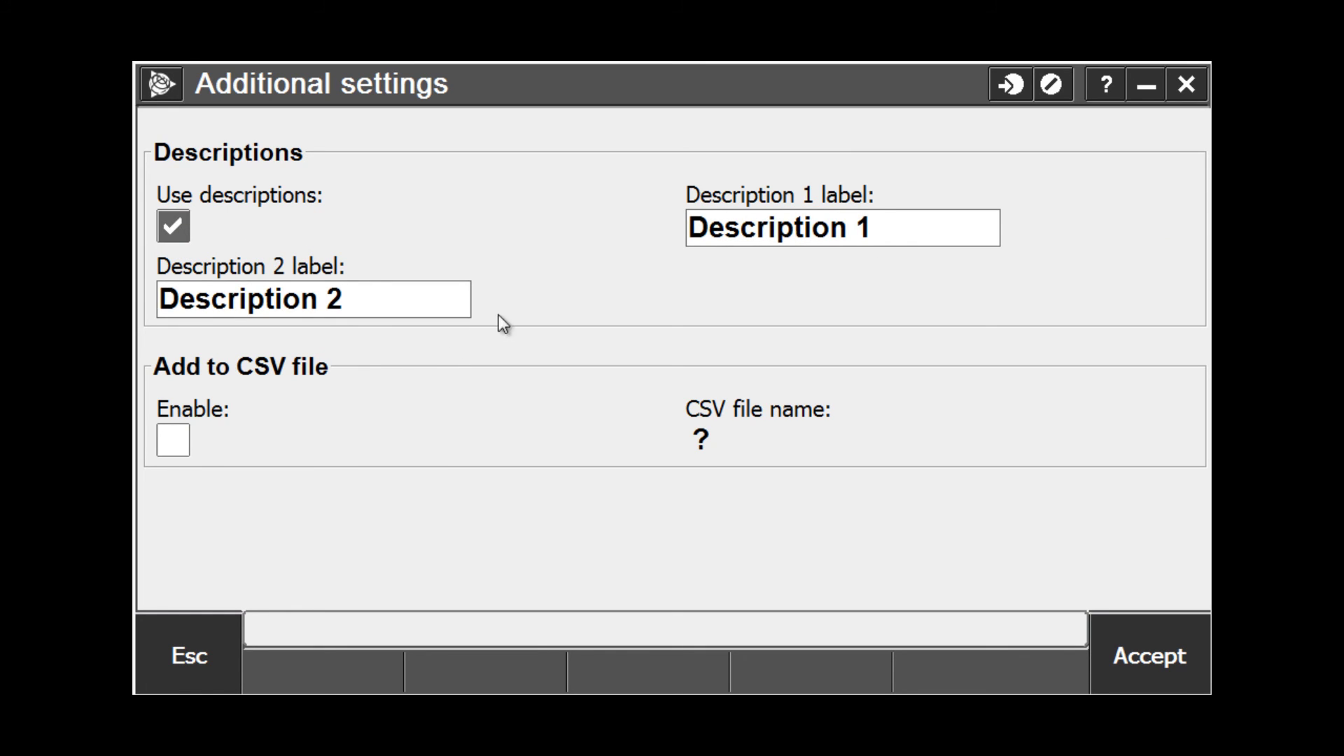
left_click(174, 443)
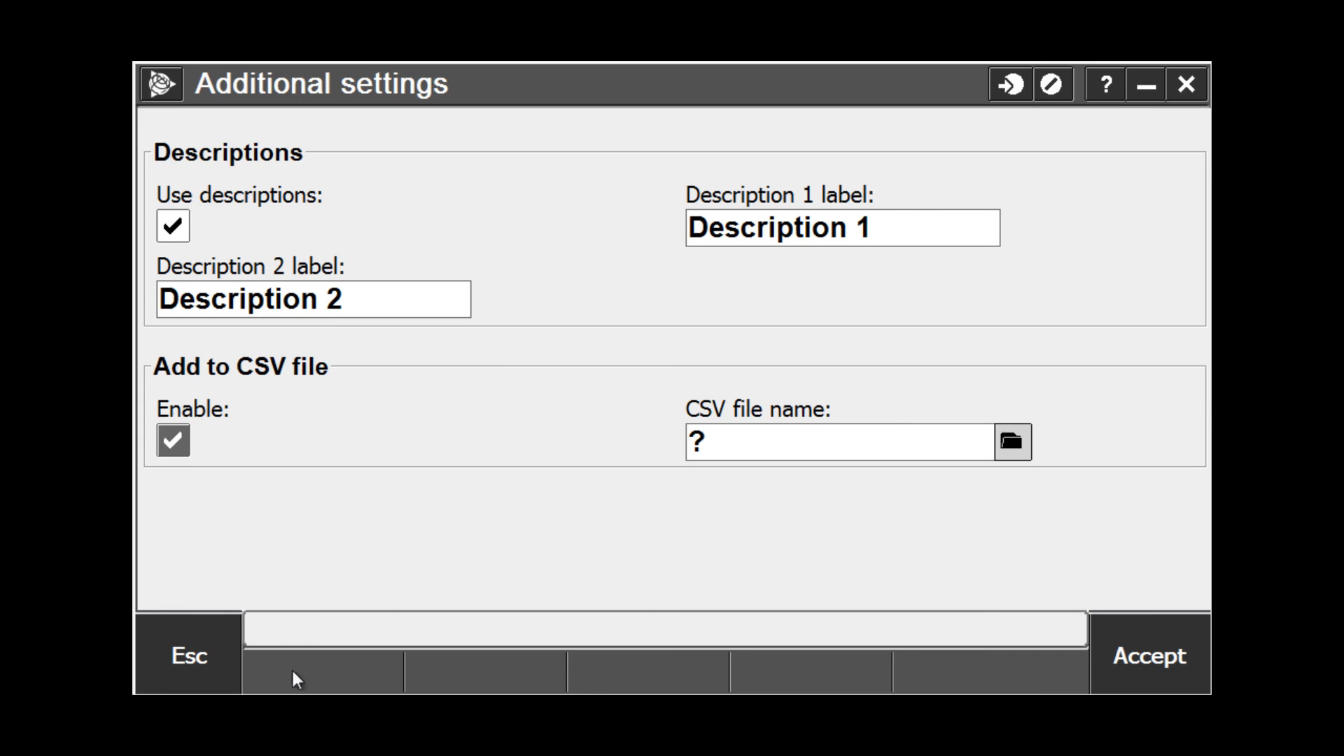
left_click(180, 654)
Keep media files linked to Next point and close the Media file options
left_click(604, 240)
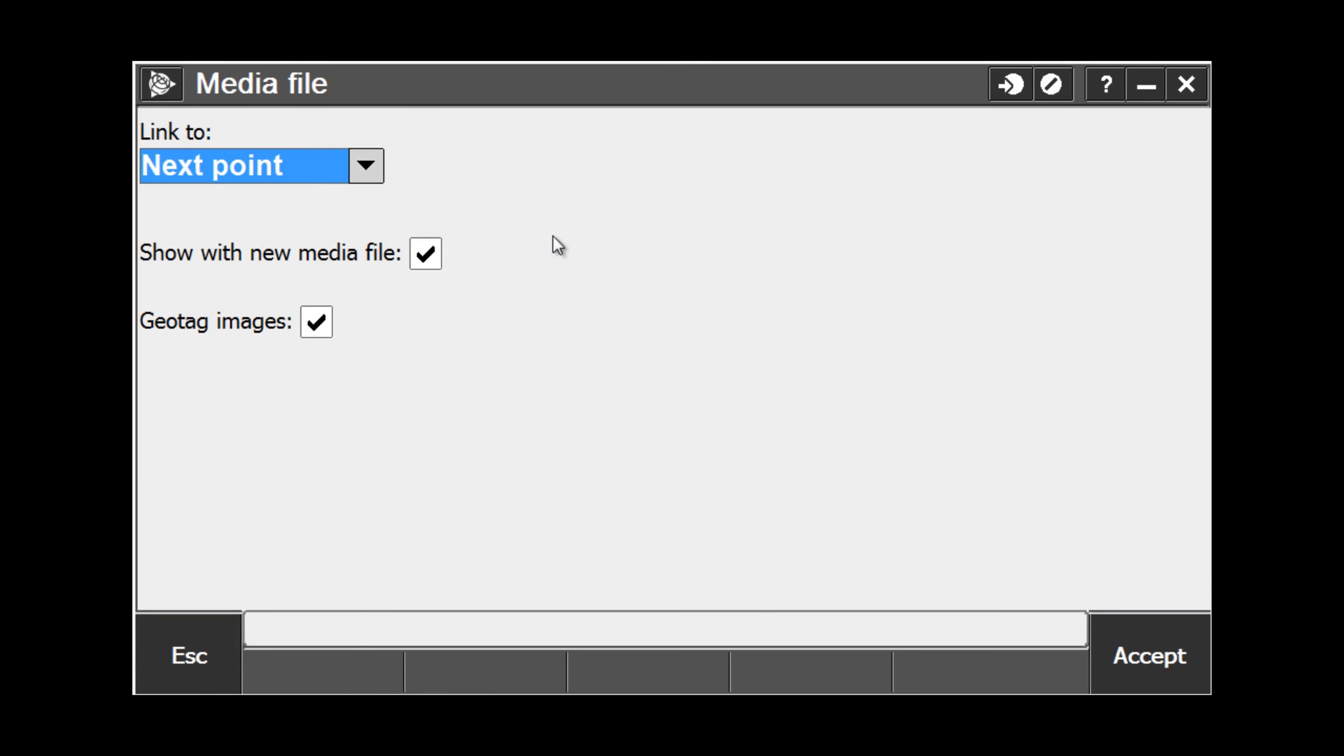
left_click(363, 167)
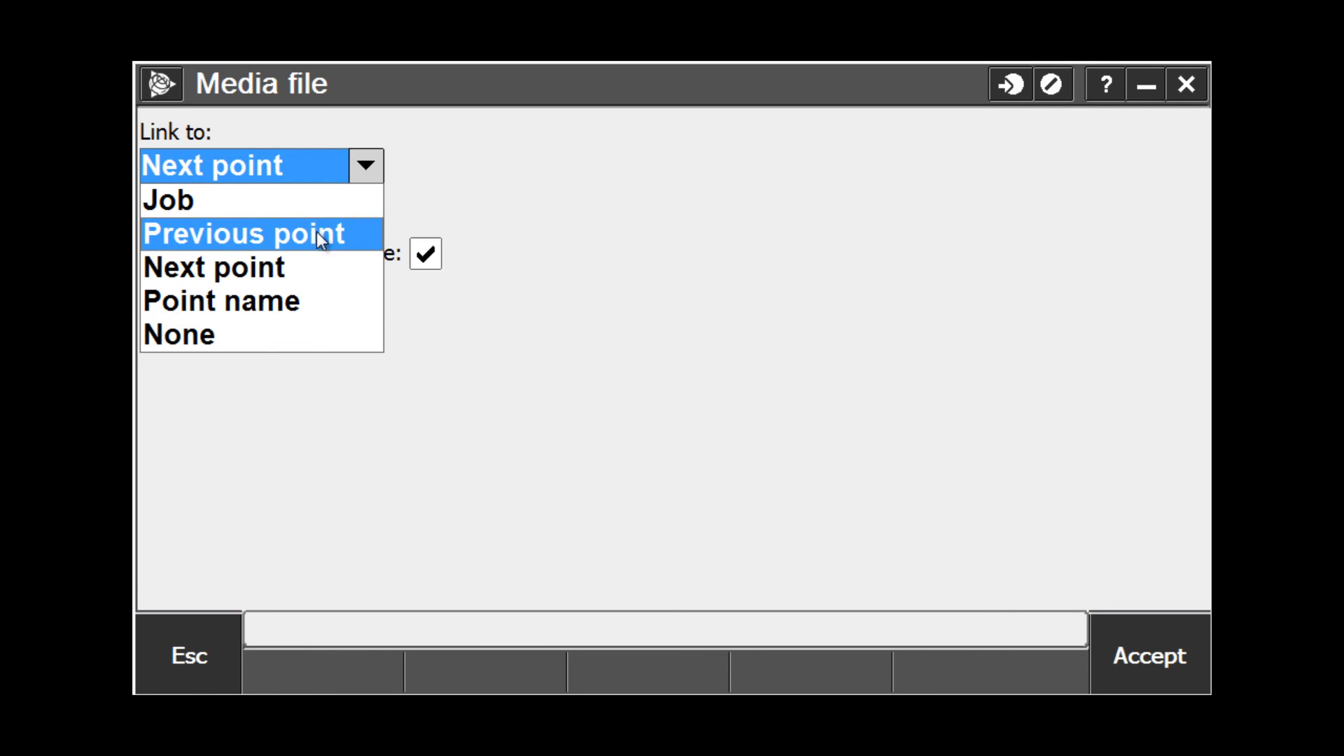
left_click(314, 270)
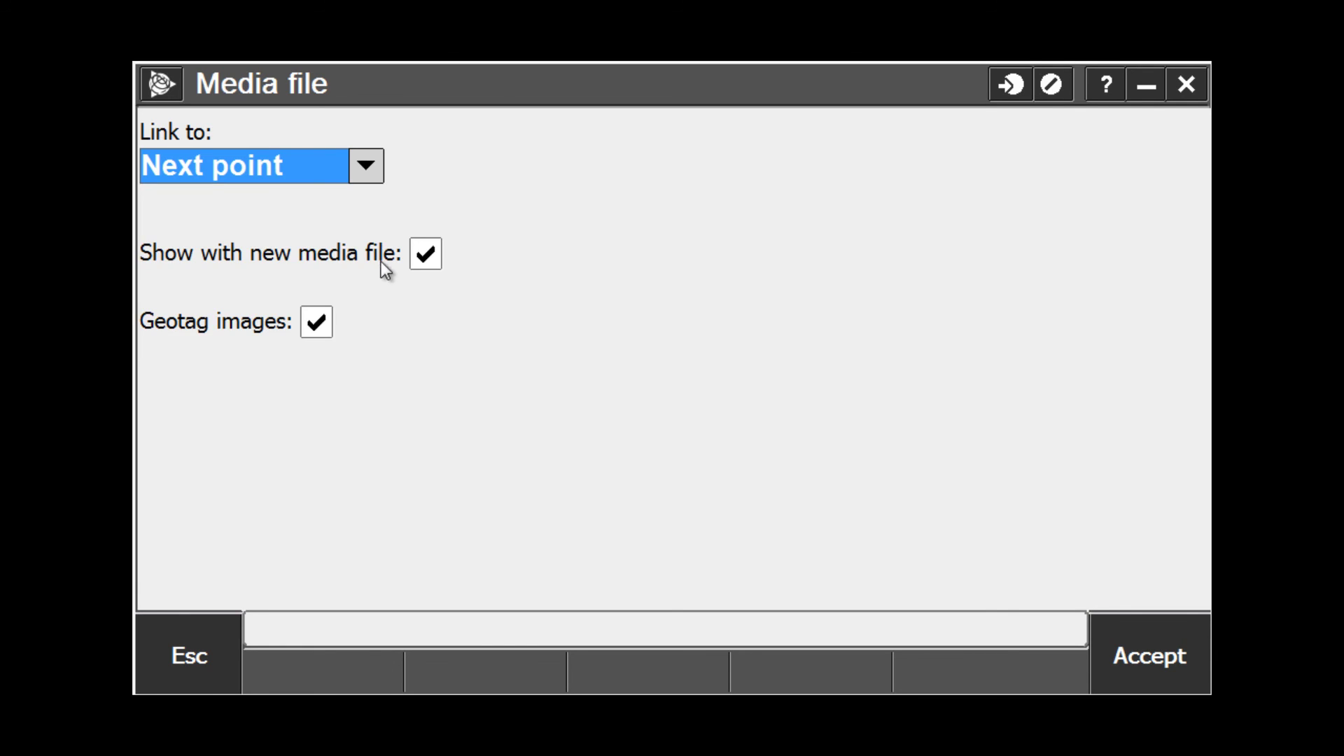
left_click(212, 630)
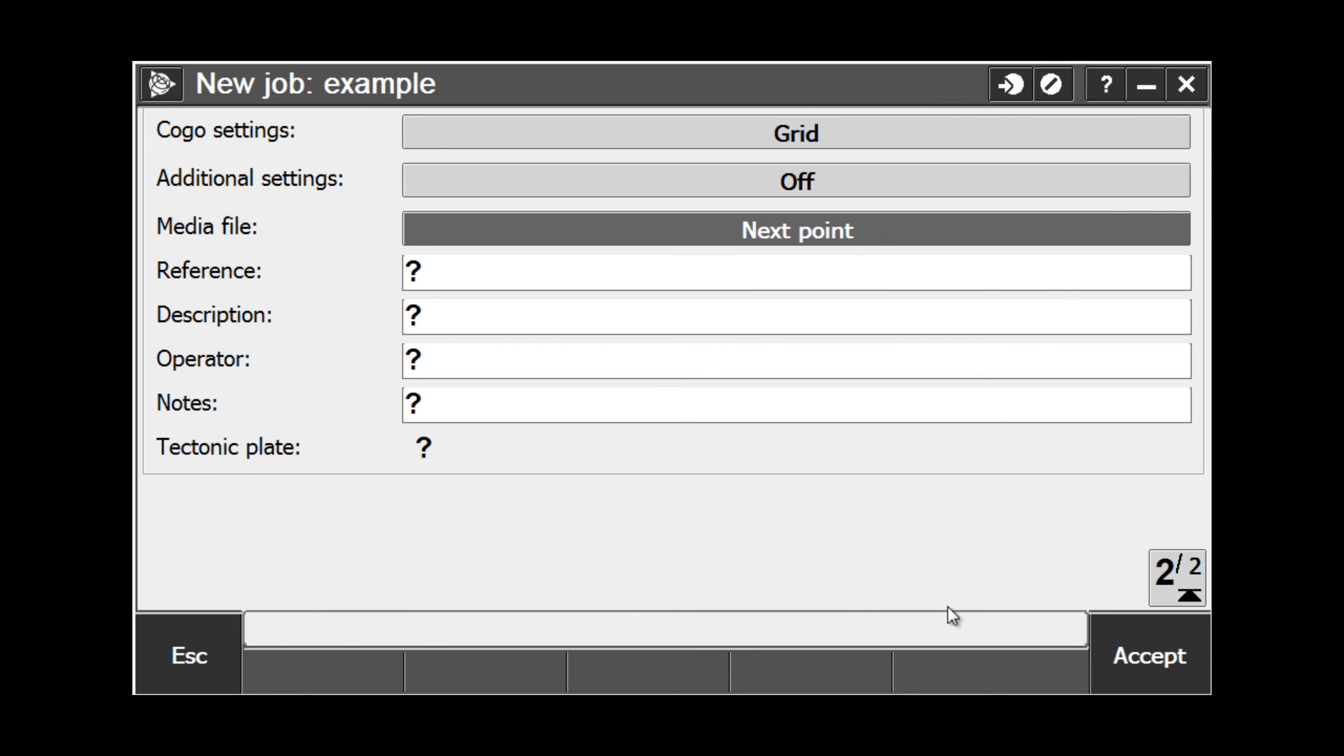
Return to page 1 of the job properties and accept to create 'example'
left_click(1187, 592)
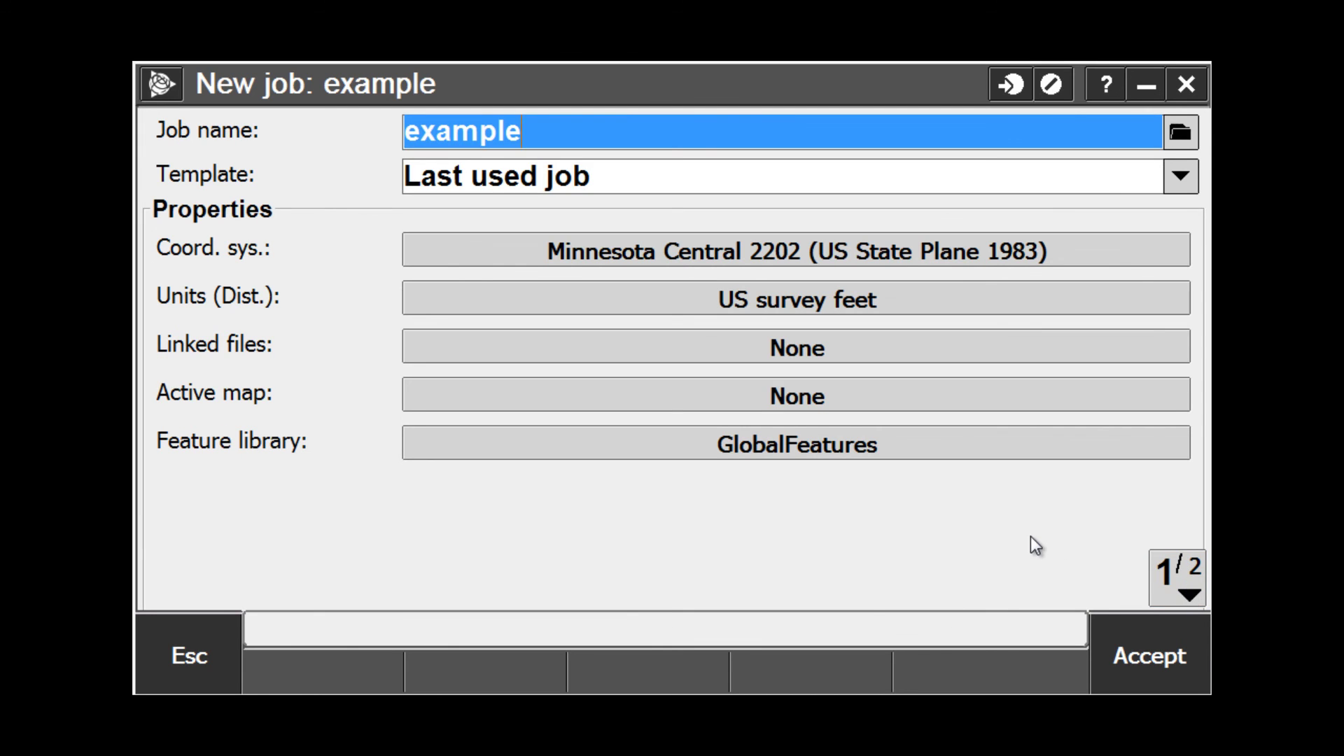
left_click(1136, 670)
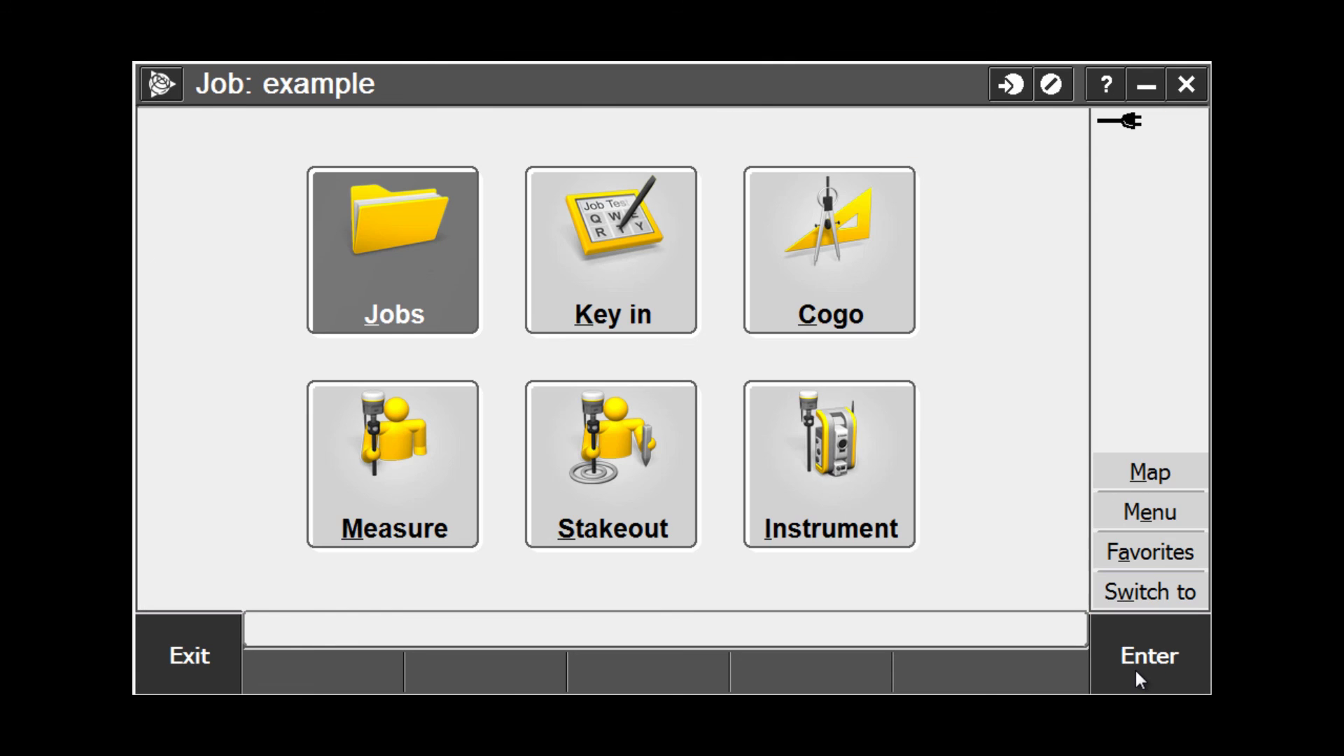